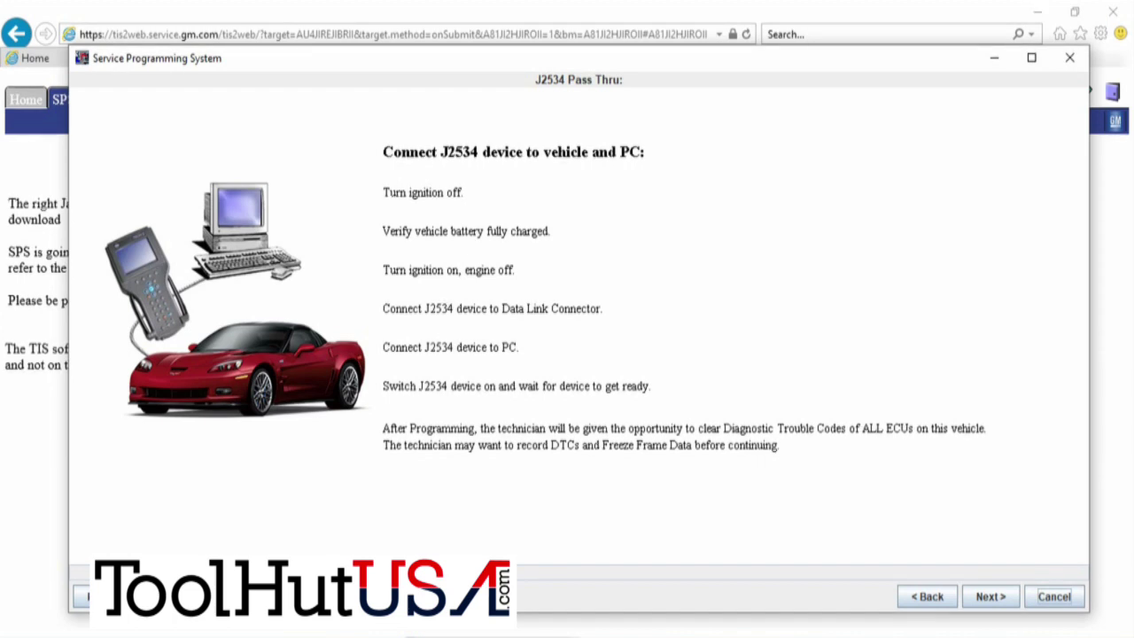
# - Continue past the J2534 connection instructions, then select Chevrolet as the sales make and 2016 as the model year
pyautogui.hotkey('shift', 'Tab')
pyautogui.press('Return')
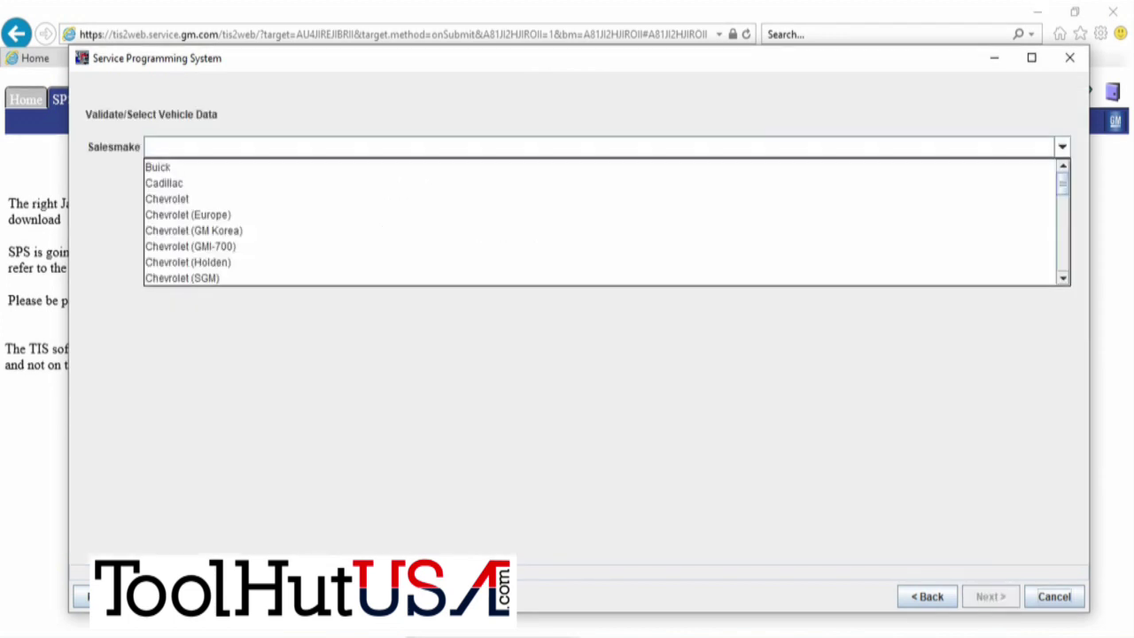
pyautogui.click(166, 199)
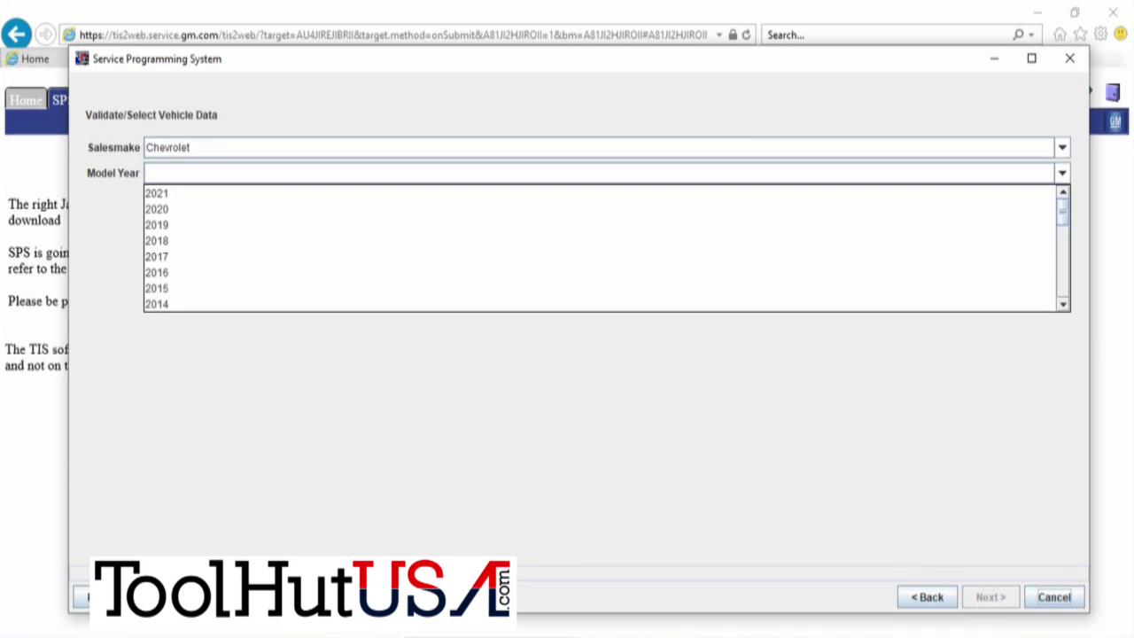
pyautogui.click(168, 256)
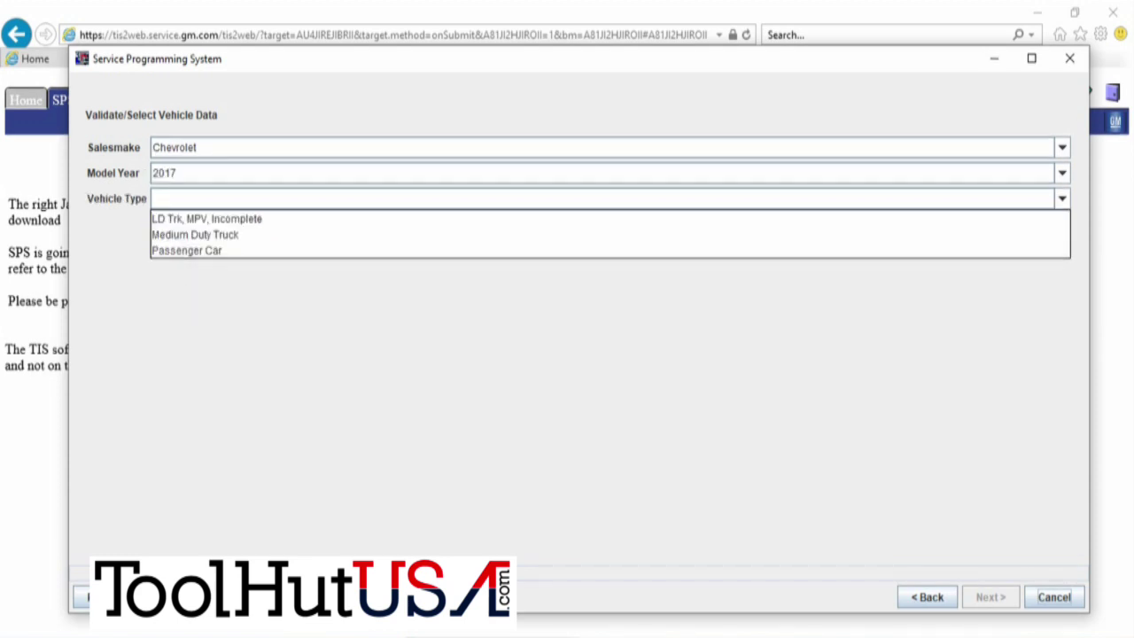
pyautogui.click(168, 173)
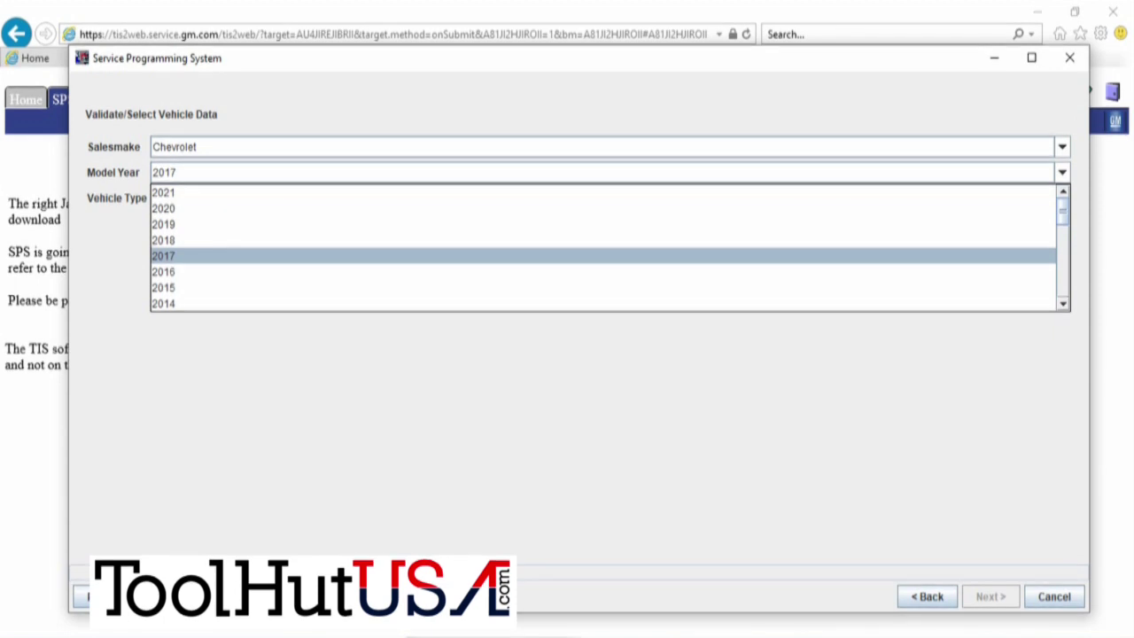
pyautogui.click(877, 254)
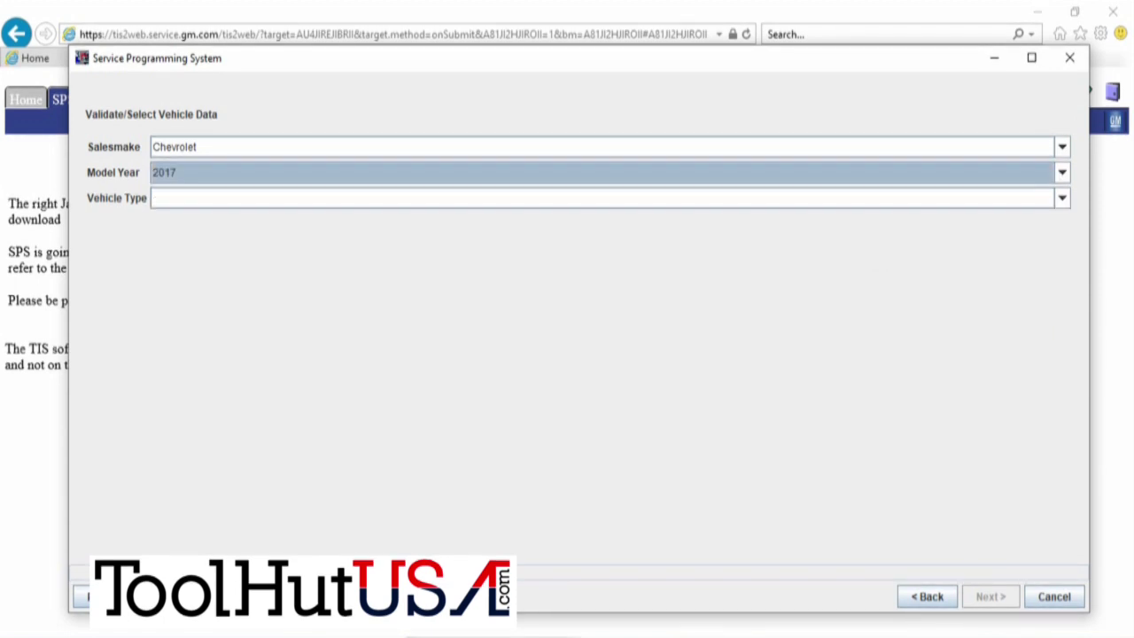
pyautogui.hotkey('alt', 'Down')
pyautogui.press('Down')
pyautogui.press('Return')
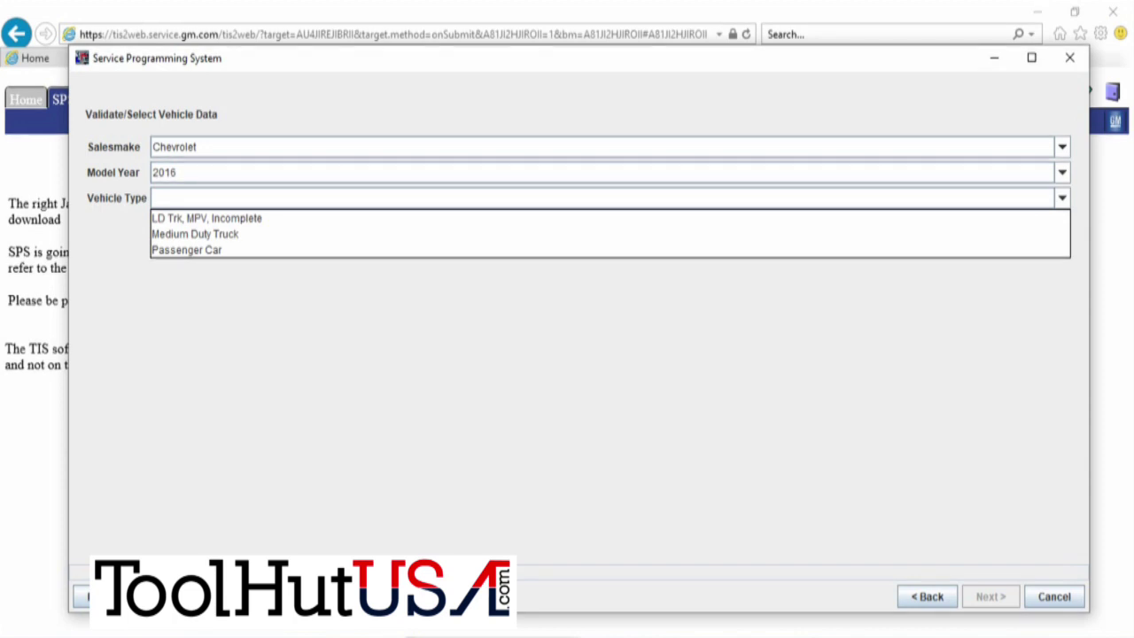
# - Set the vehicle type to LD Trk, MPV, Incomplete and the car line to Silverado, and accept the displayed VIN
pyautogui.press('Down')
pyautogui.press('Return')
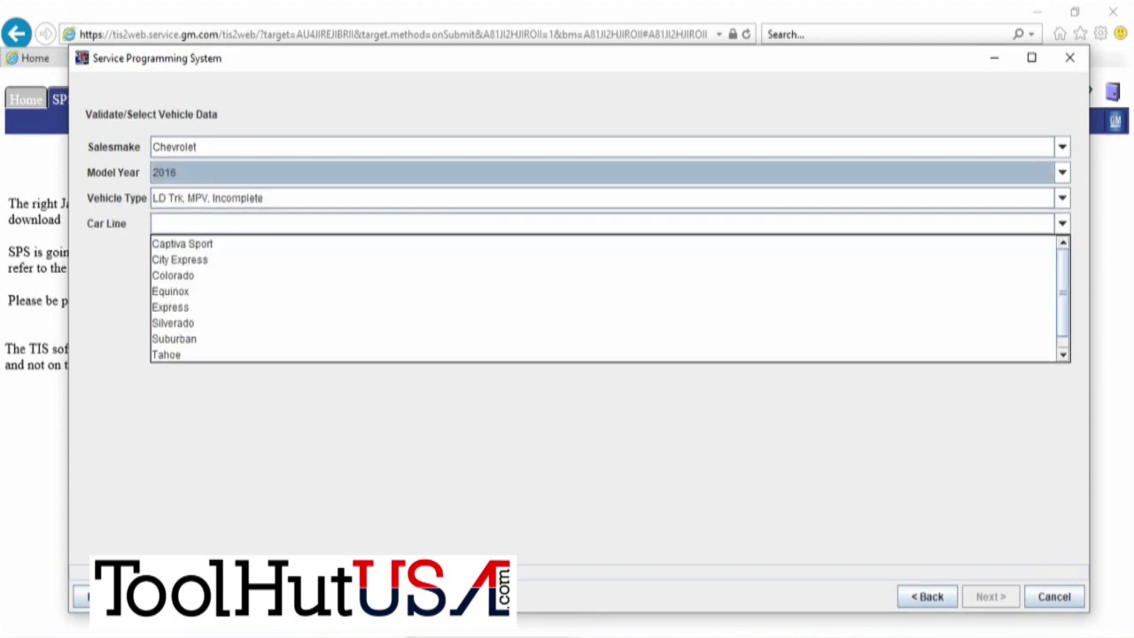
pyautogui.press('Down')
pyautogui.press('Down')
pyautogui.press('Down')
pyautogui.press('Down')
pyautogui.press('Down')
pyautogui.press('Down')
pyautogui.press('Return')
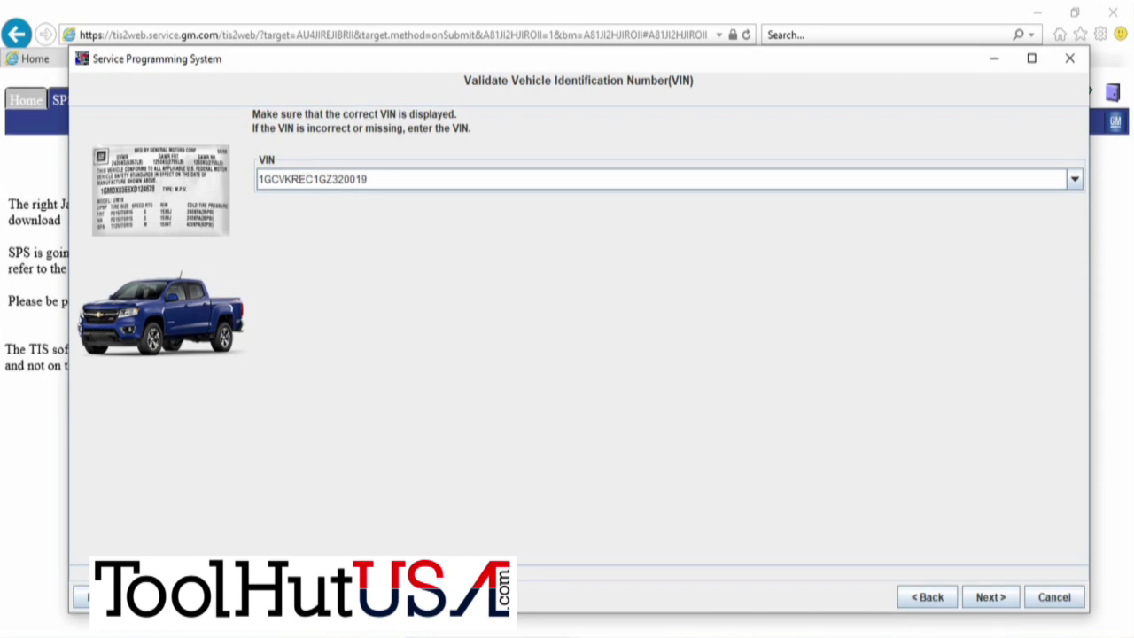
pyautogui.click(991, 596)
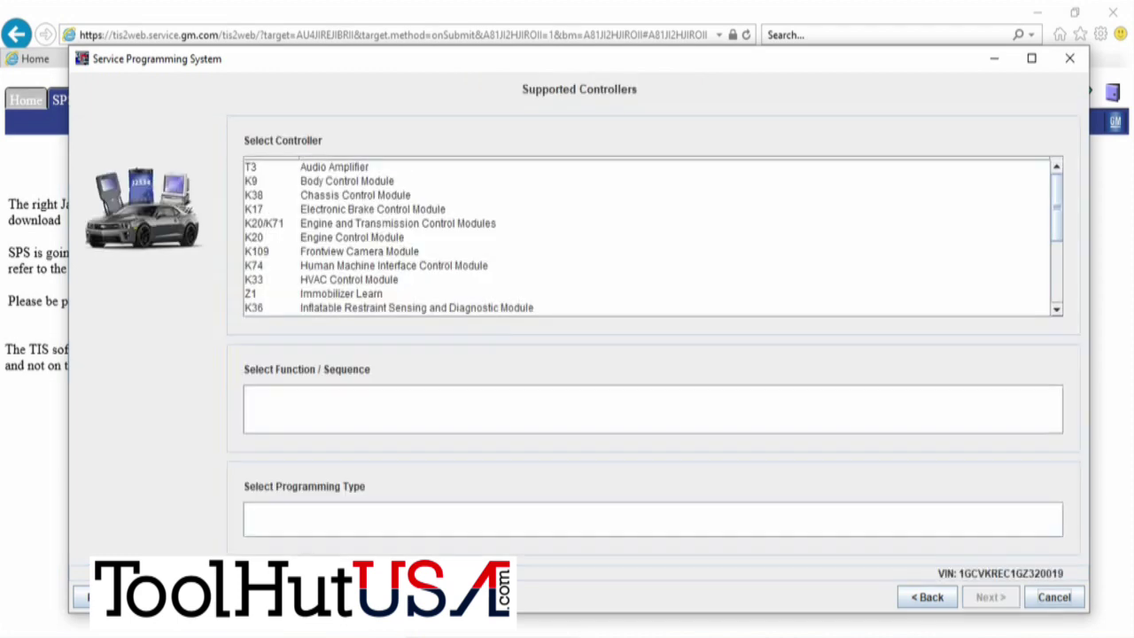
# - Run the Programming function with the Normal type on the K9 Body Control Module and dismiss the error dialog
pyautogui.click(346, 181)
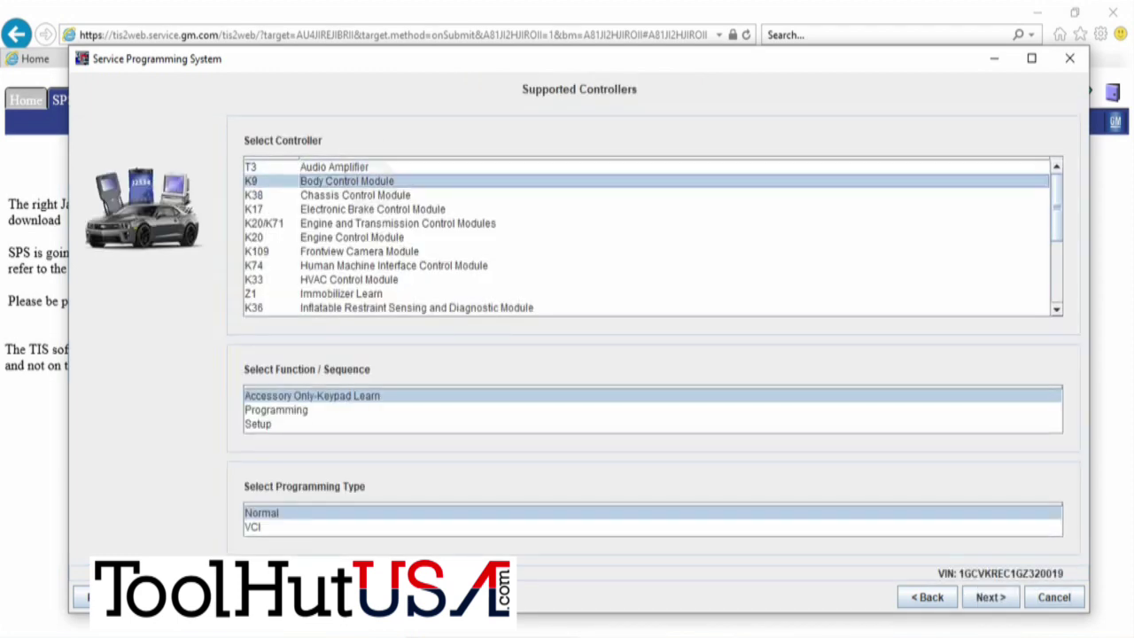
pyautogui.click(311, 396)
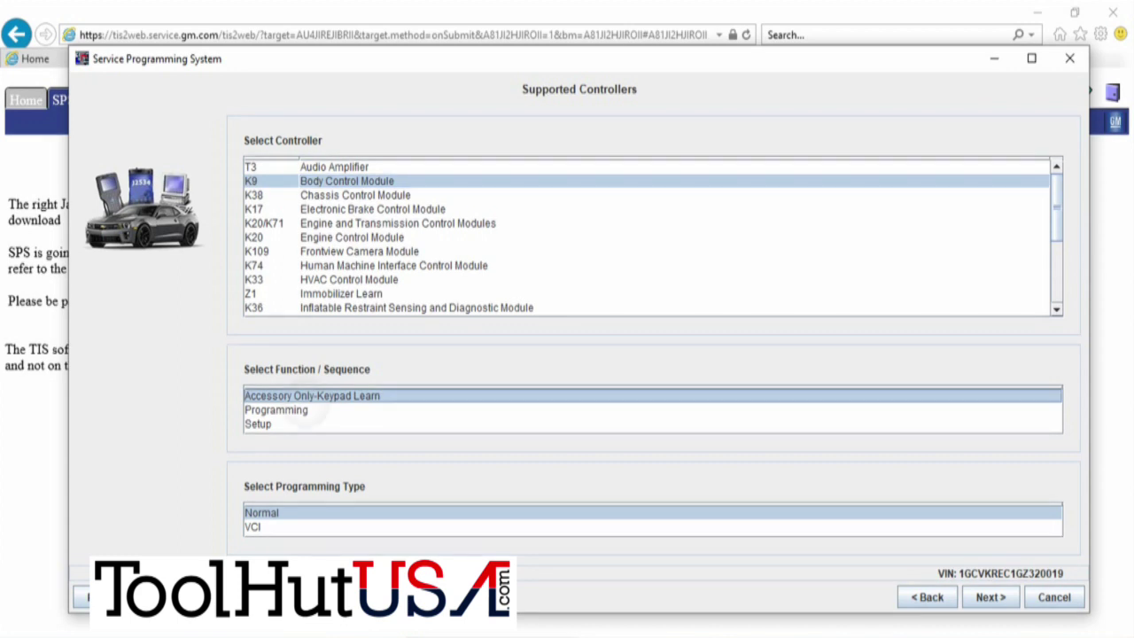
pyautogui.click(277, 409)
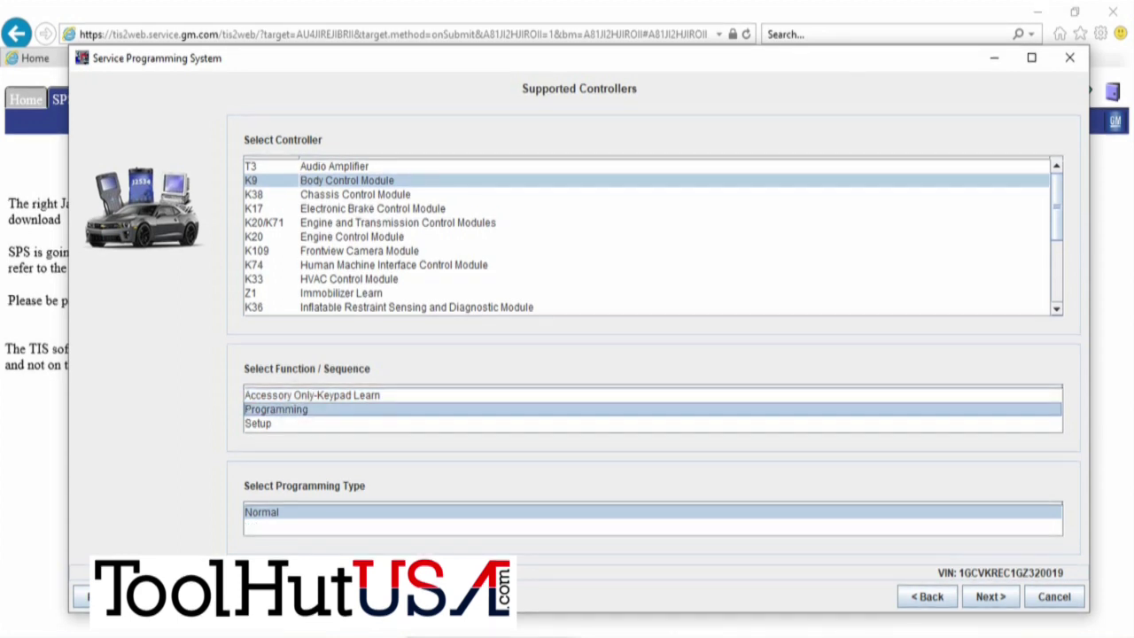
pyautogui.click(991, 597)
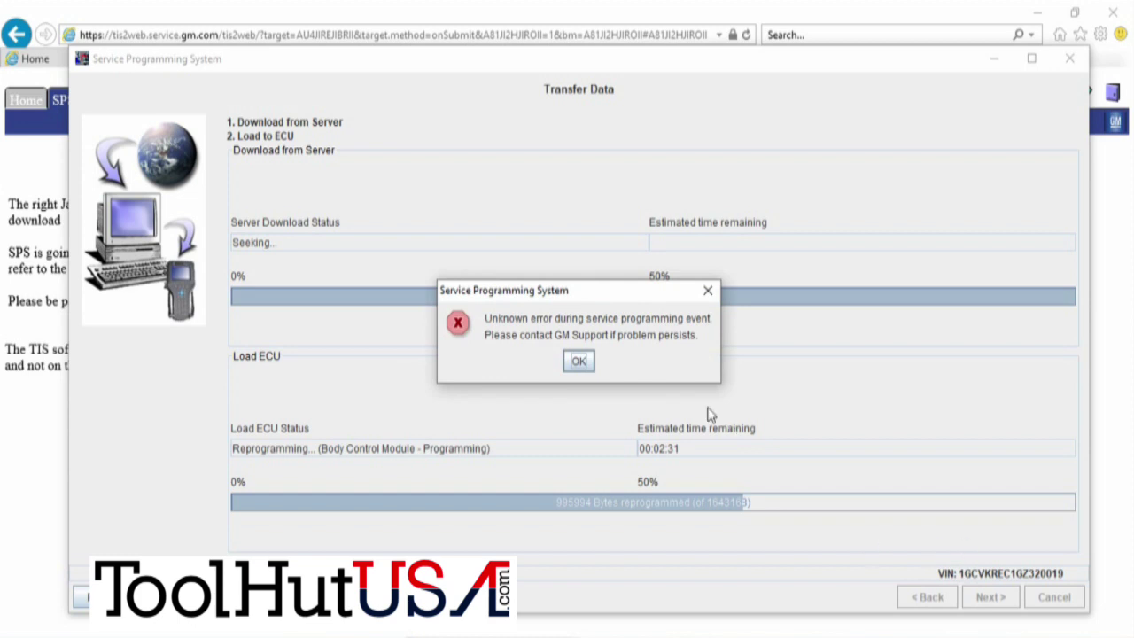
pyautogui.click(578, 360)
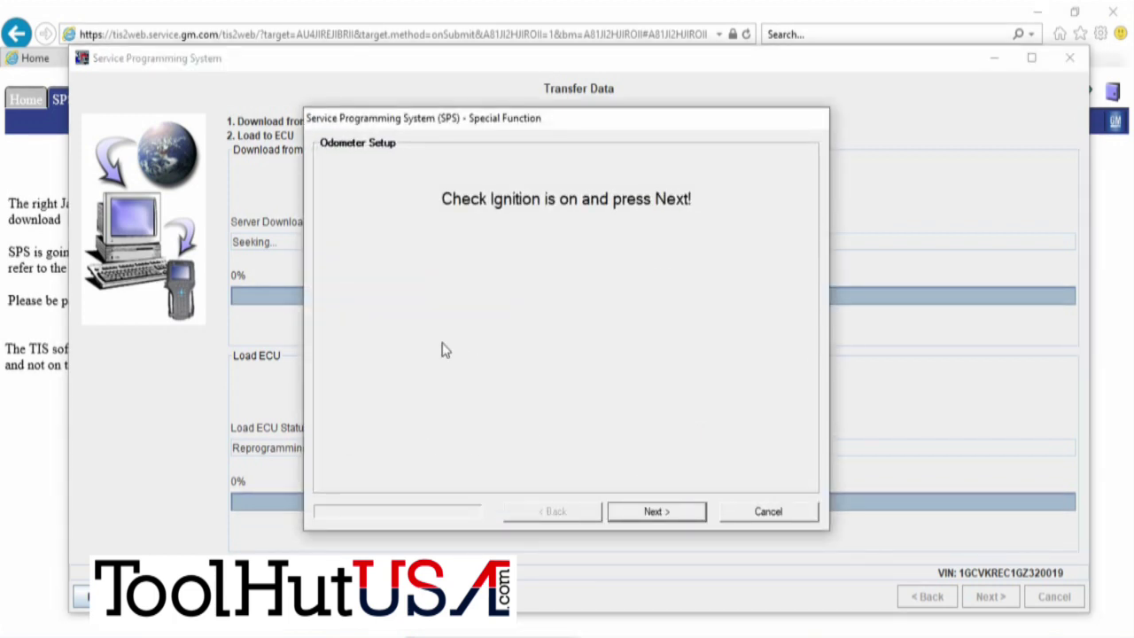
# - Complete the Odometer Setup through the ignition-on and ignition-cycle stages, and close the programming results
pyautogui.click(688, 519)
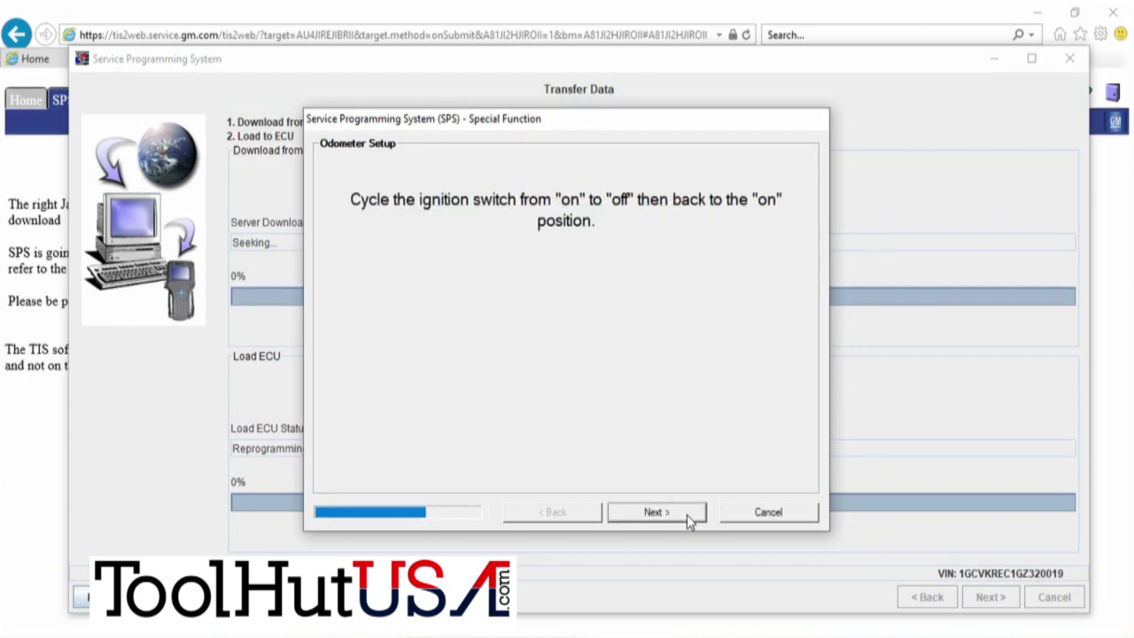
pyautogui.click(690, 516)
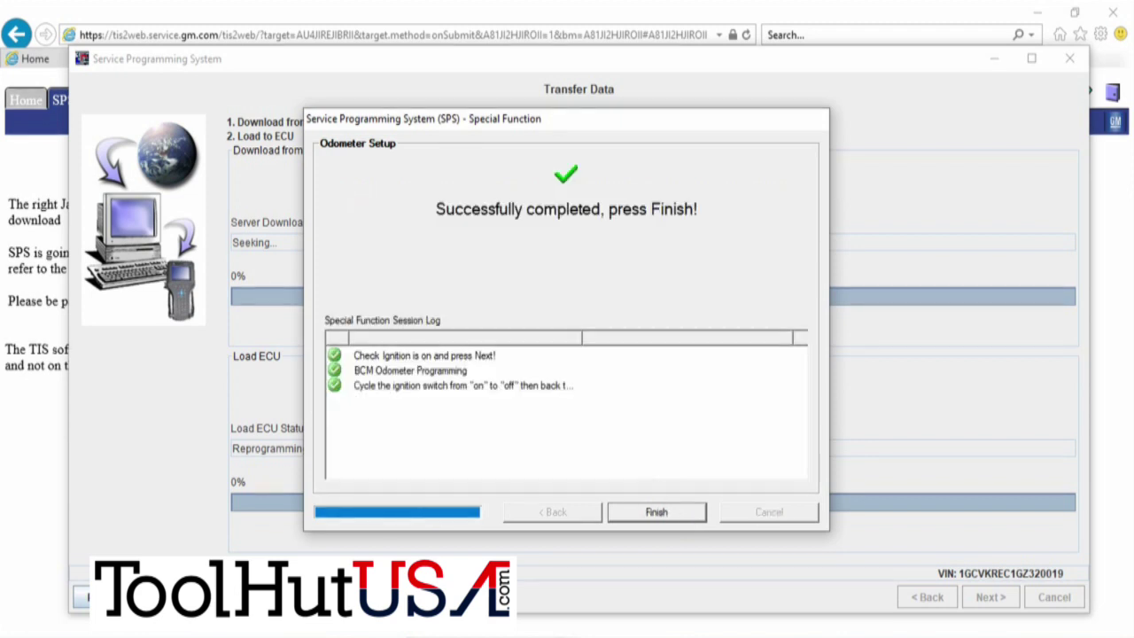
pyautogui.click(655, 514)
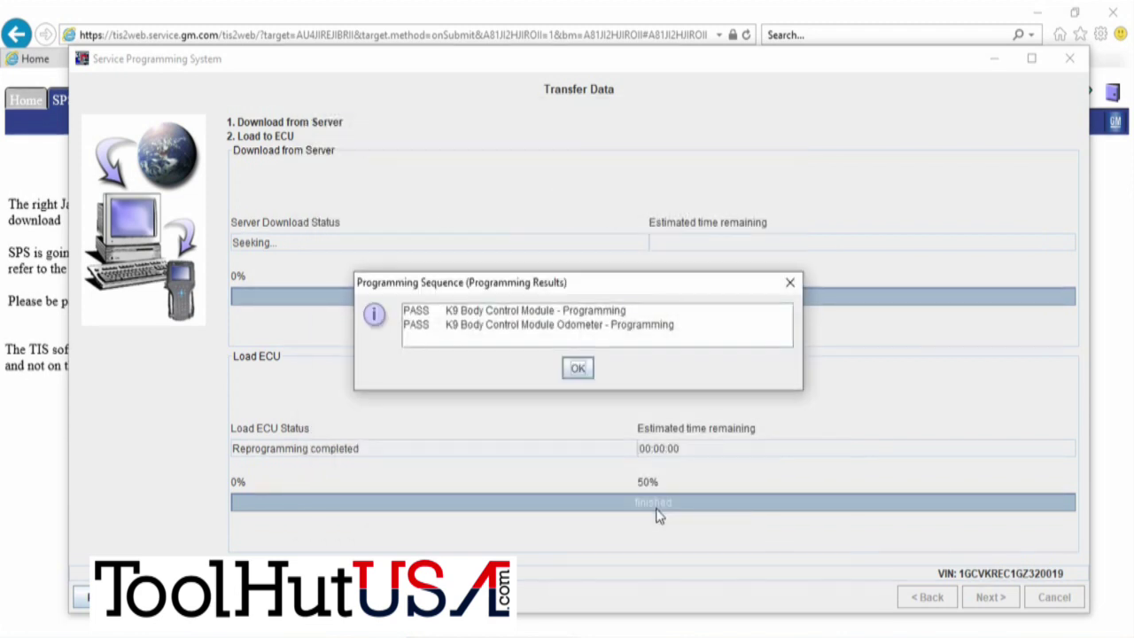
pyautogui.click(578, 368)
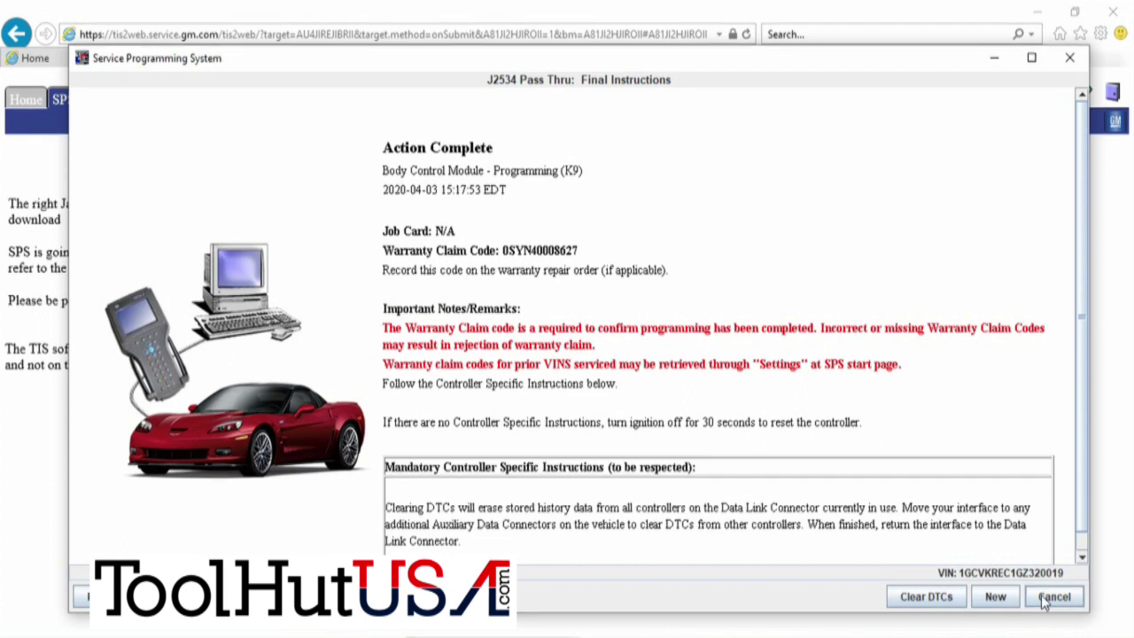
# - Start a new session with the J2534 Tool and the Replace and Program ECU process, continuing past the connection instructions
pyautogui.click(995, 596)
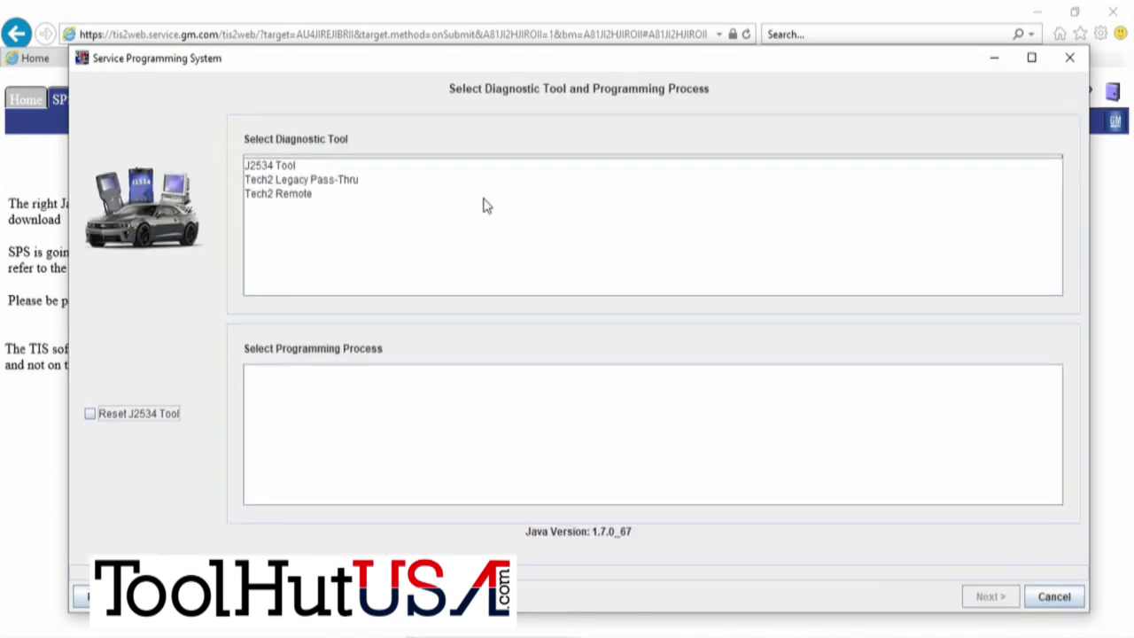
pyautogui.click(300, 167)
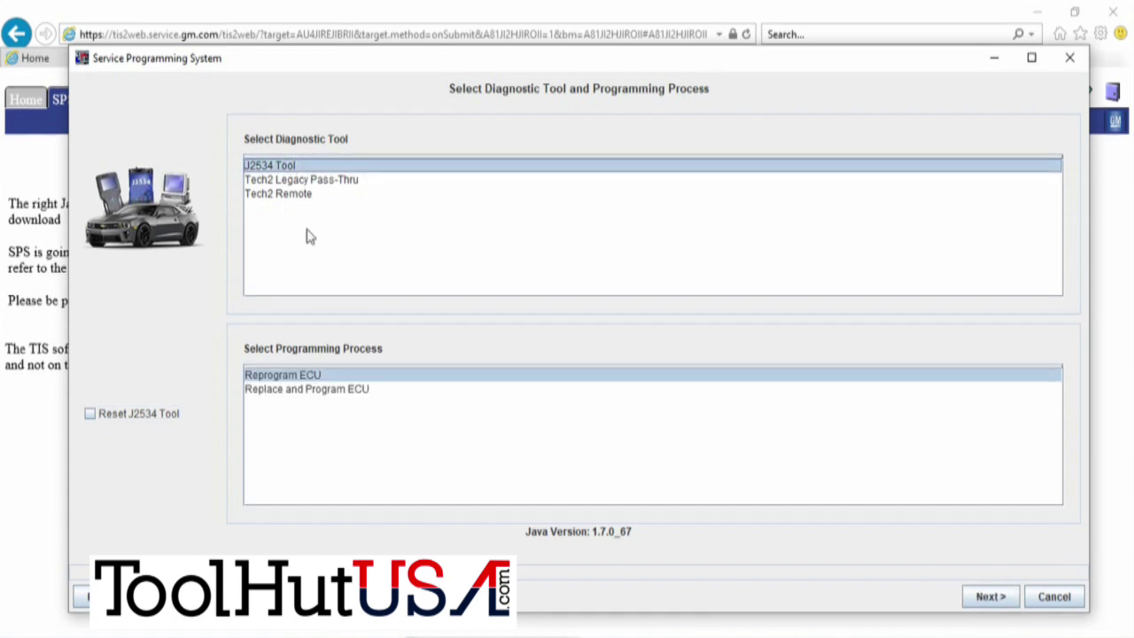
pyautogui.click(343, 392)
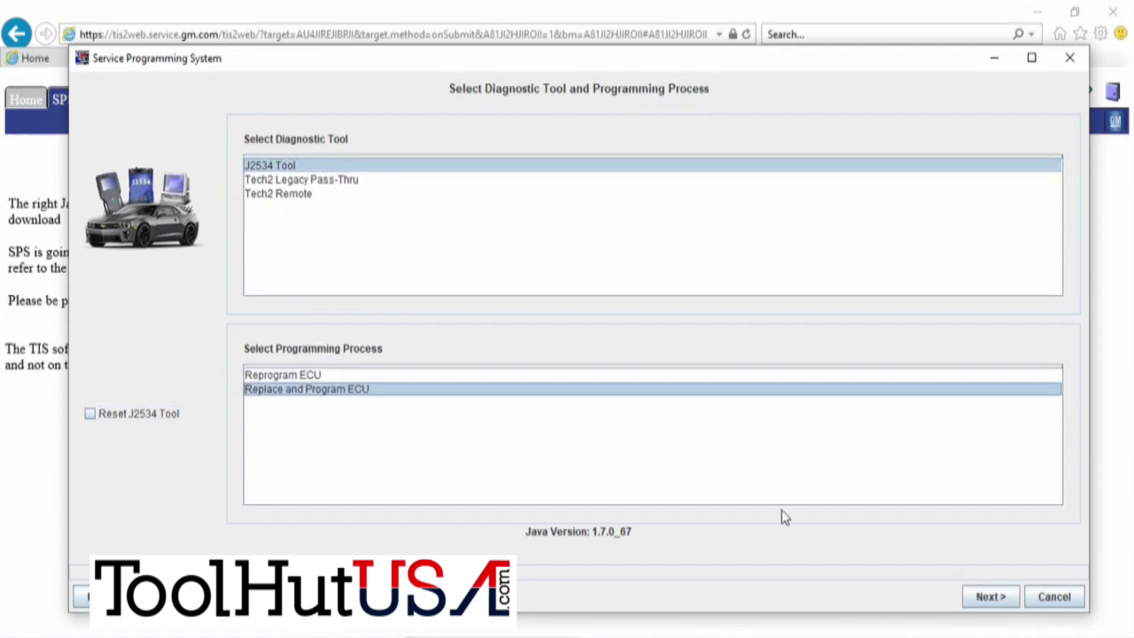
pyautogui.click(991, 598)
pyautogui.click(991, 598)
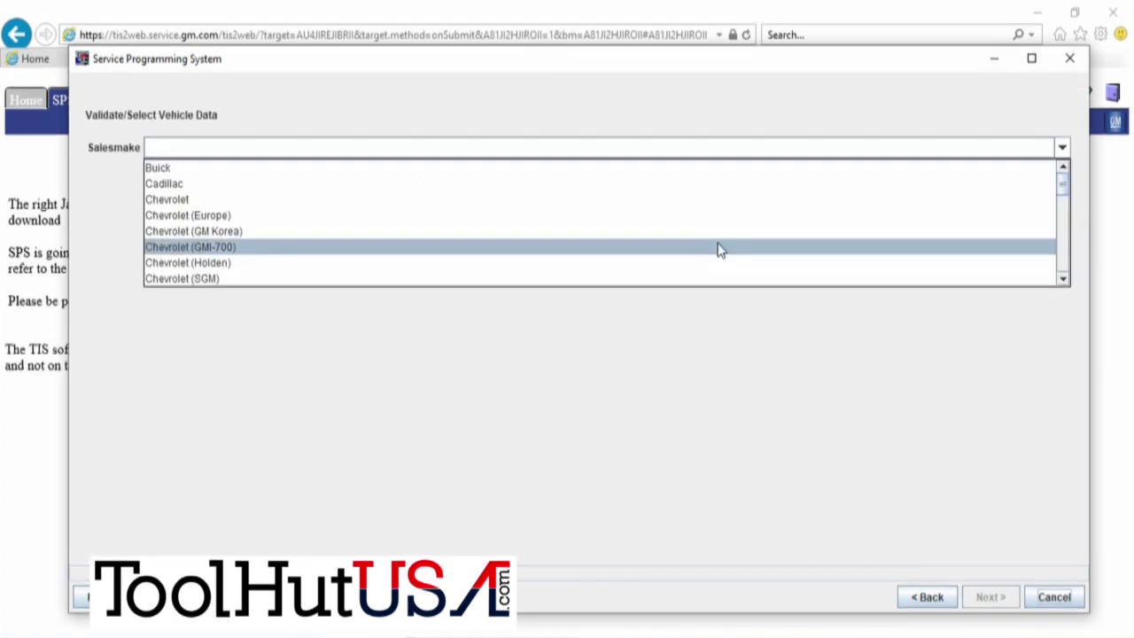
# - Identify the vehicle as a Chevrolet, 2016, LD Trk, MPV, Incomplete, Silverado, and accept the displayed VIN
pyautogui.click(733, 206)
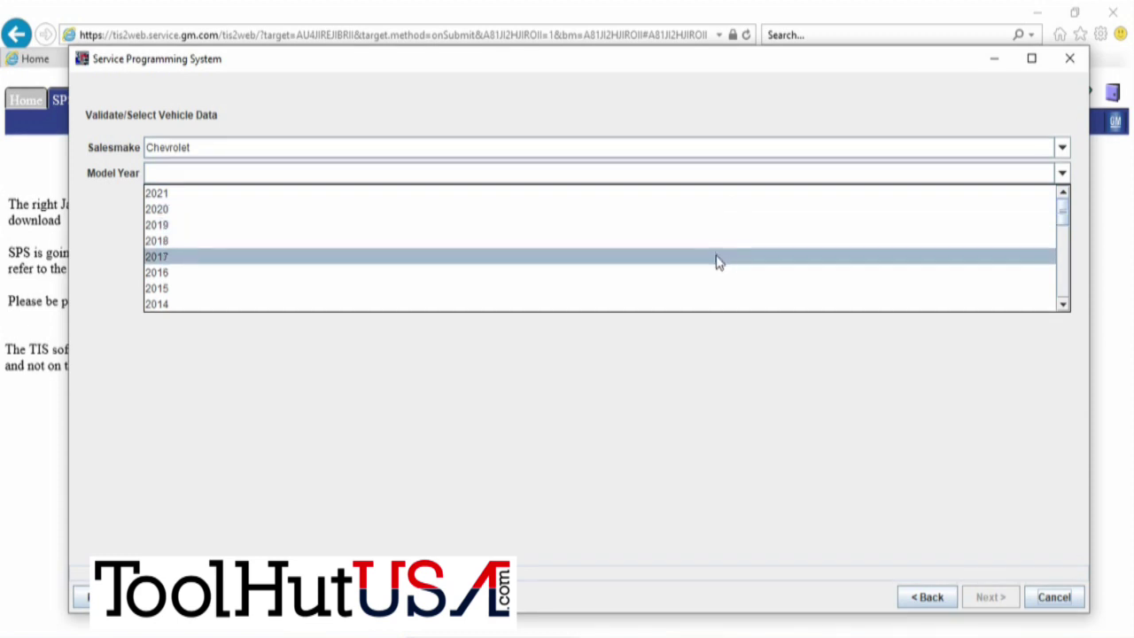
pyautogui.click(712, 281)
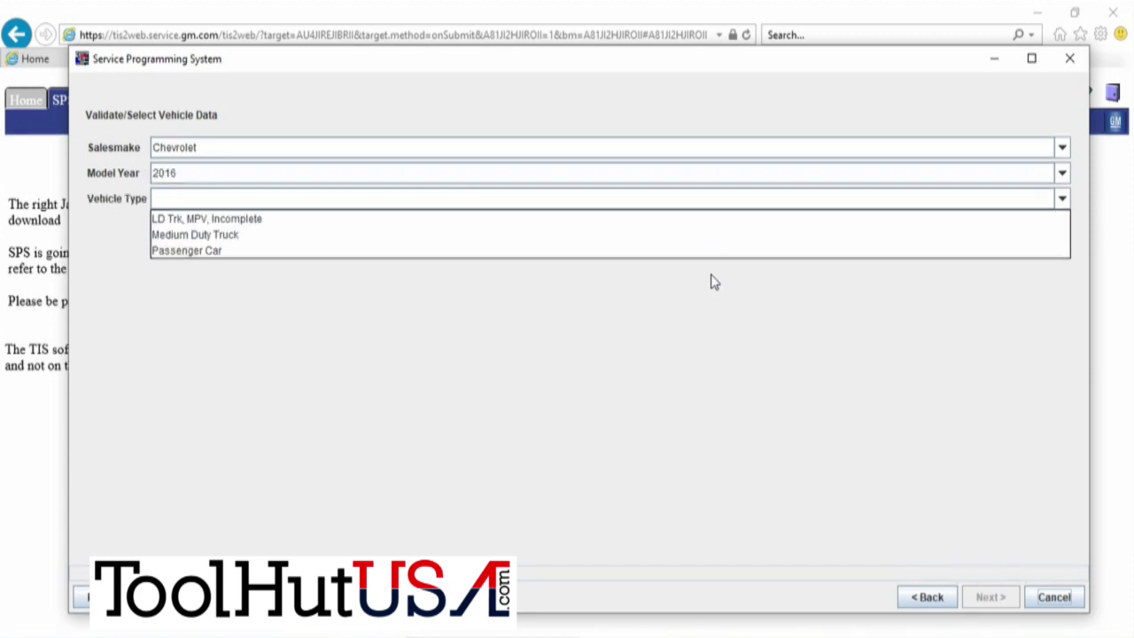
pyautogui.click(718, 224)
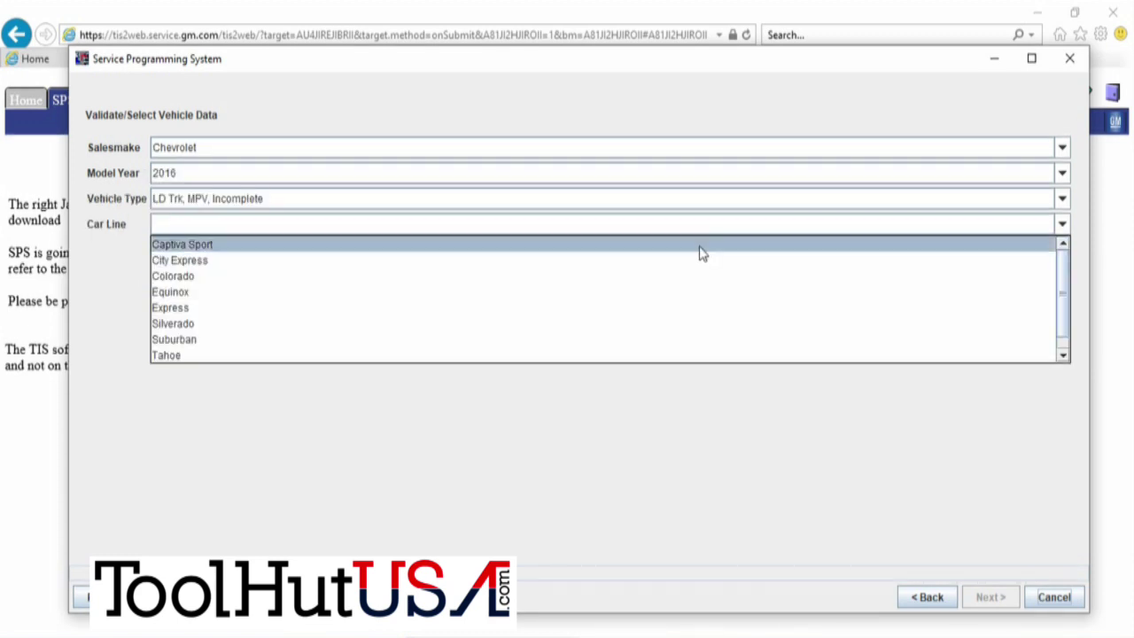
pyautogui.click(681, 333)
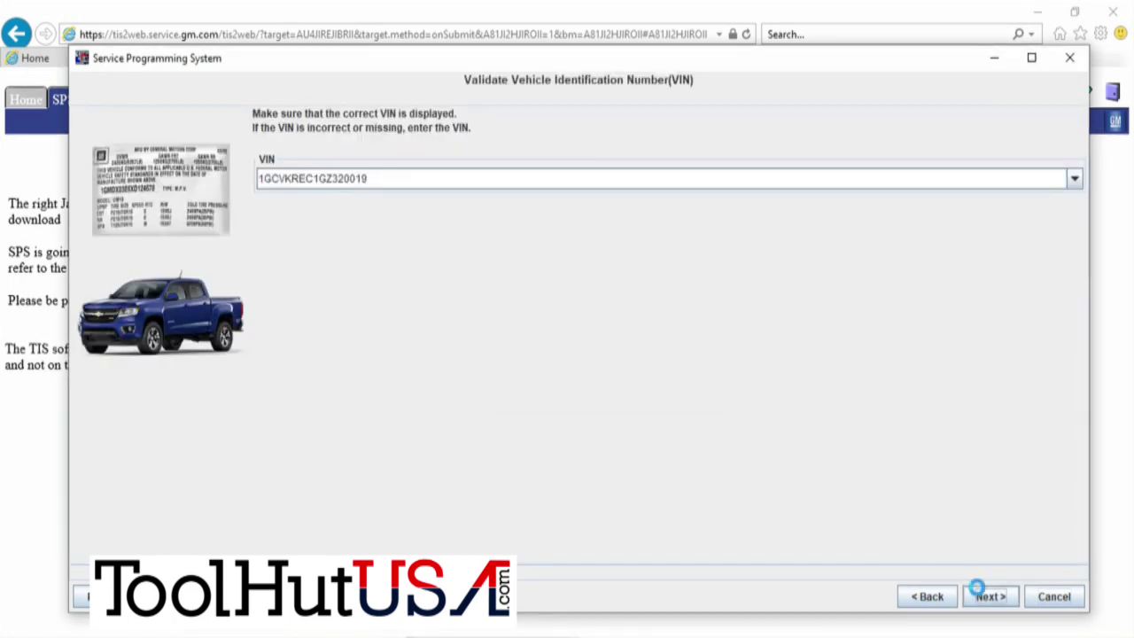
pyautogui.click(984, 596)
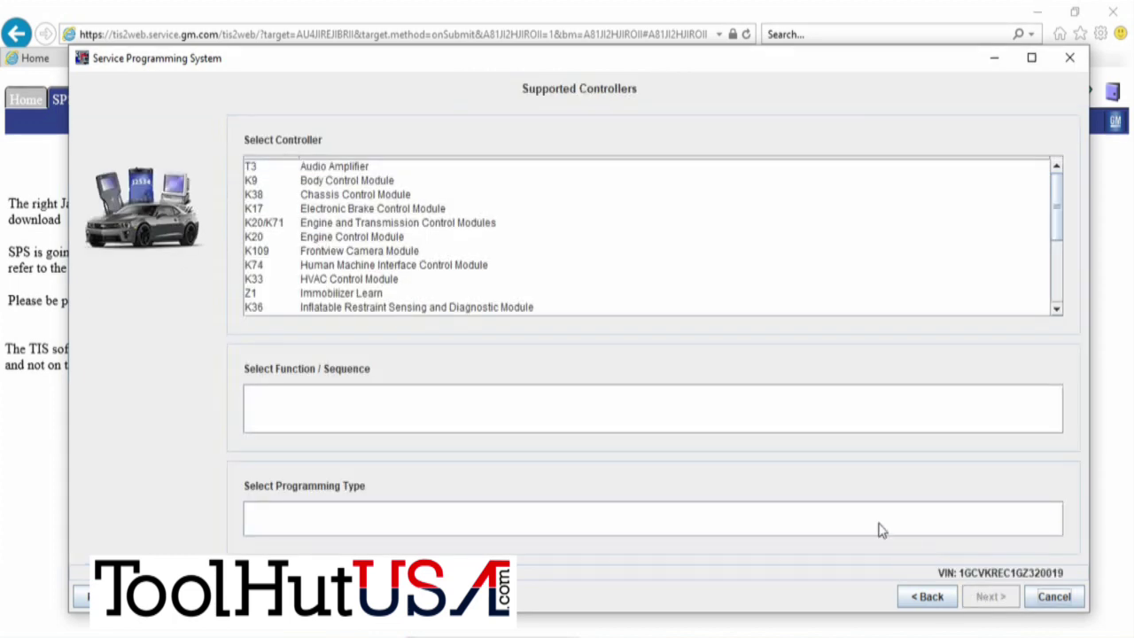
# - Launch the Setup function for the K9 Body Control Module
pyautogui.click(329, 181)
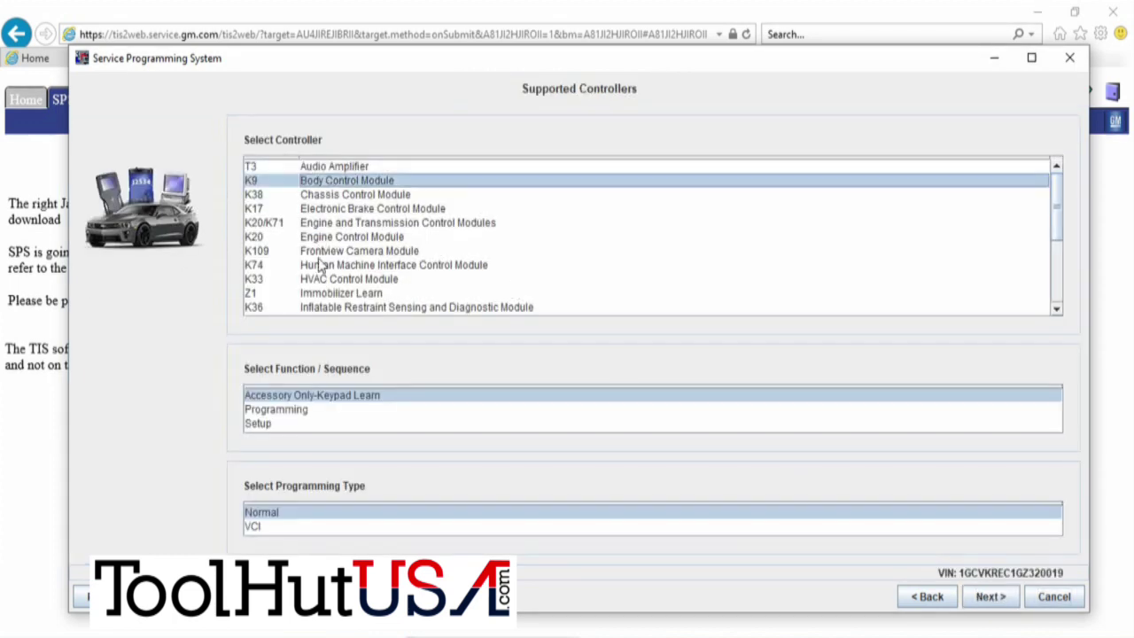
pyautogui.click(290, 425)
pyautogui.click(988, 597)
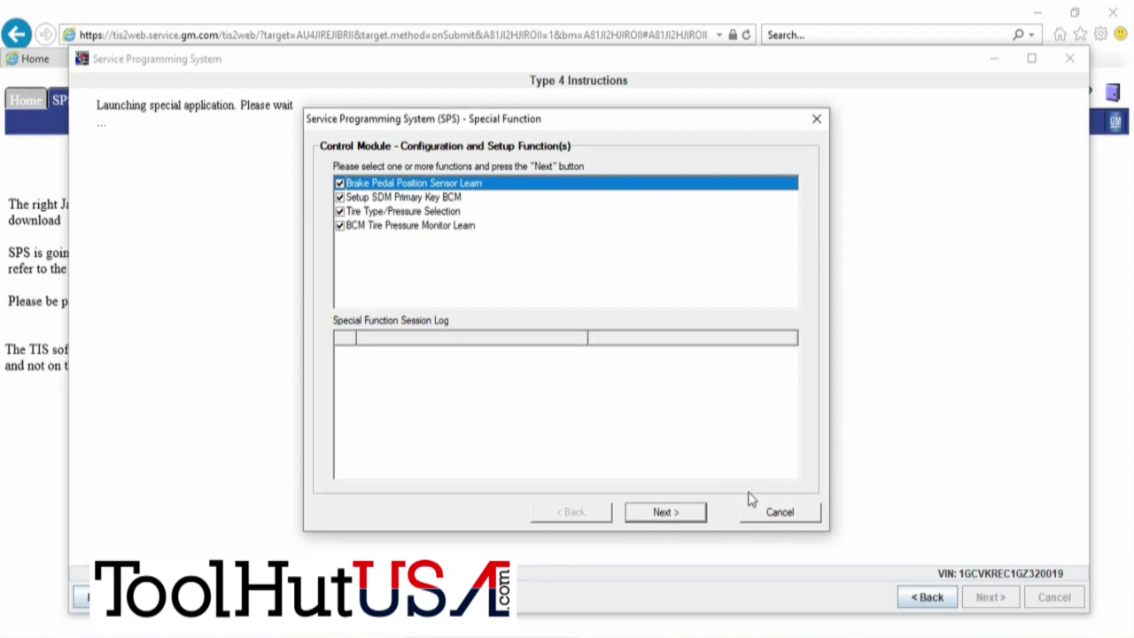
# - Try to run the Brake Pedal Position Sensor Learn from the checked configuration and setup functions
pyautogui.click(662, 513)
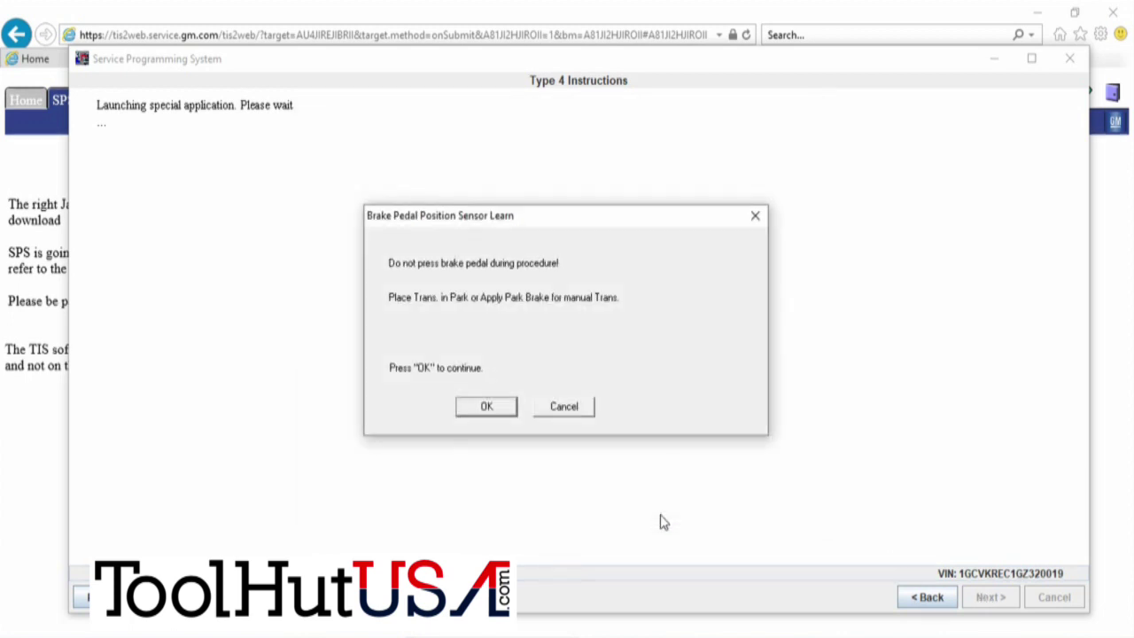
pyautogui.click(490, 406)
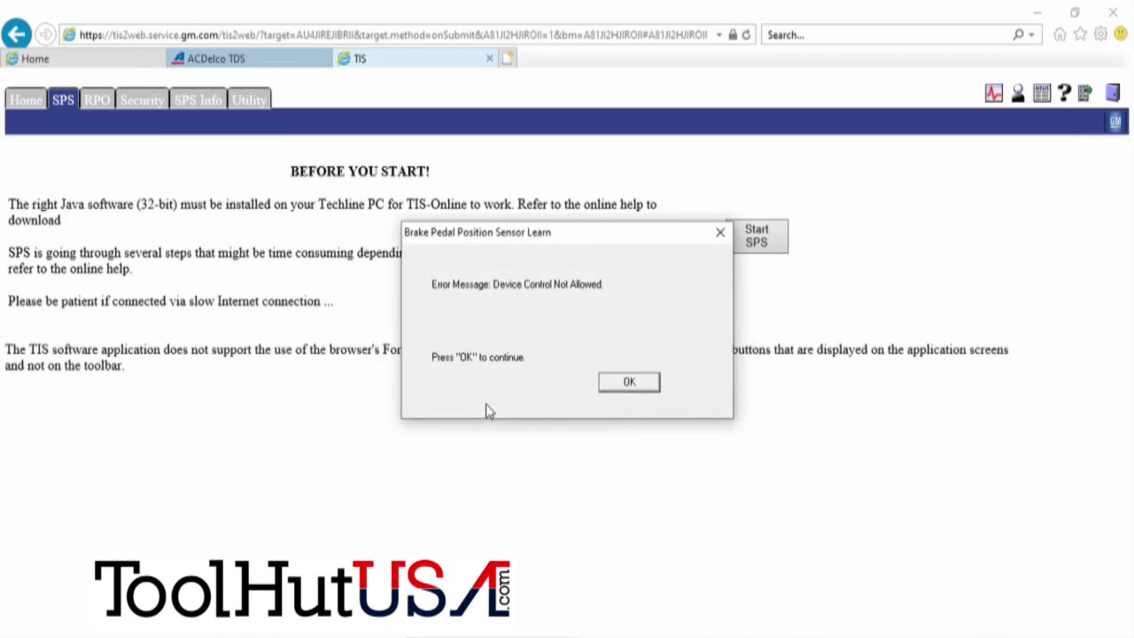
pyautogui.click(631, 385)
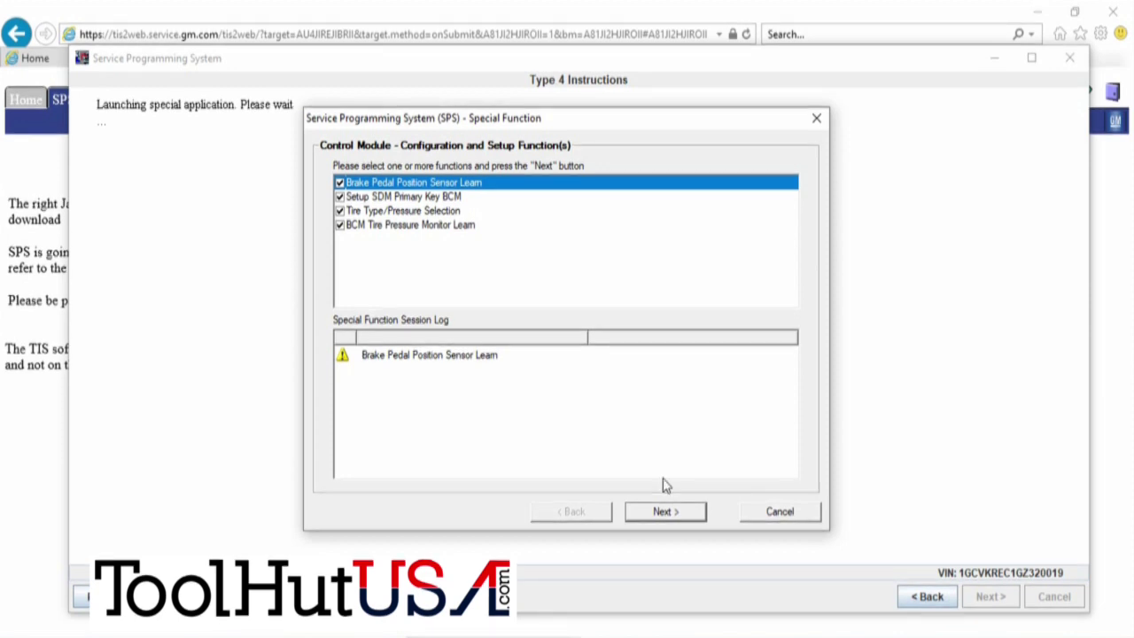
# - Retry the Brake Pedal Position Sensor Learn and dismiss its error dialog
pyautogui.click(661, 514)
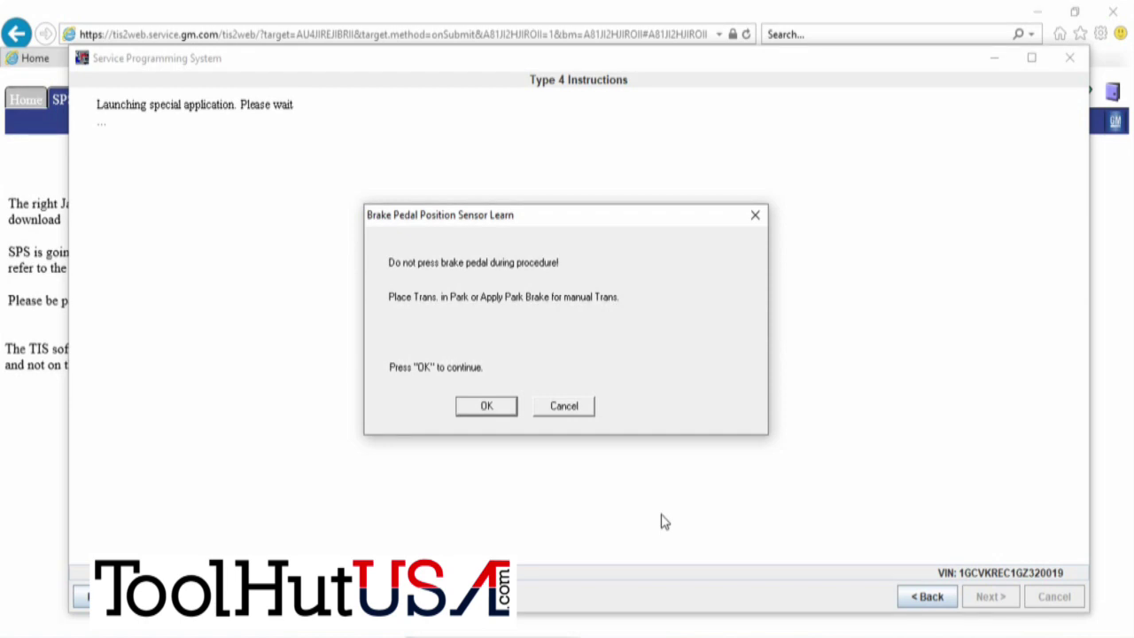
pyautogui.click(485, 407)
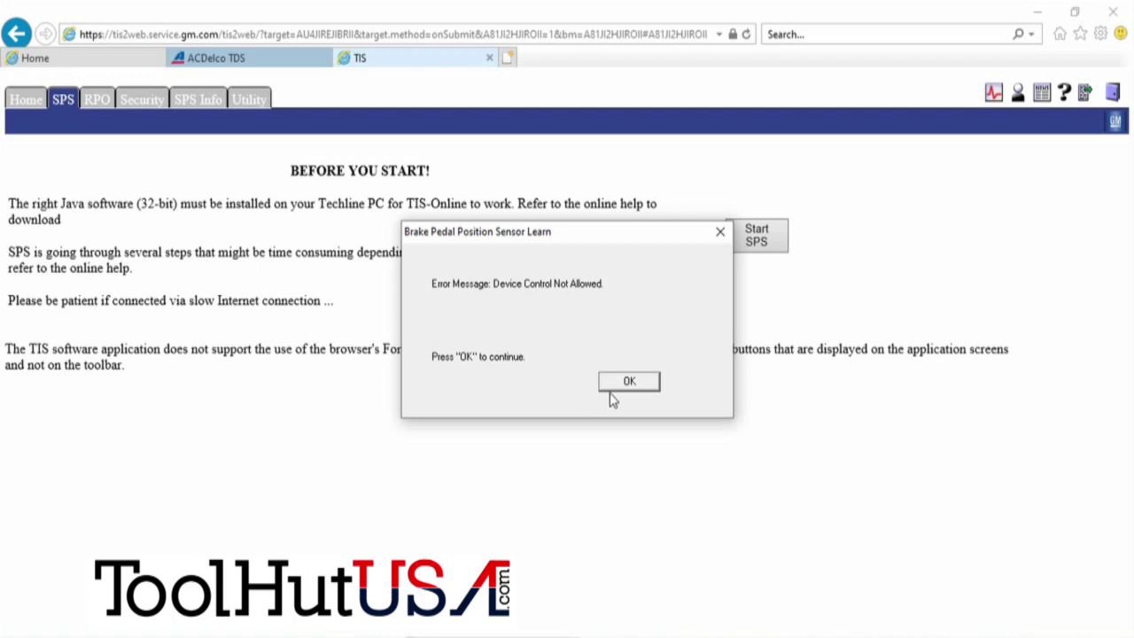
pyautogui.click(613, 390)
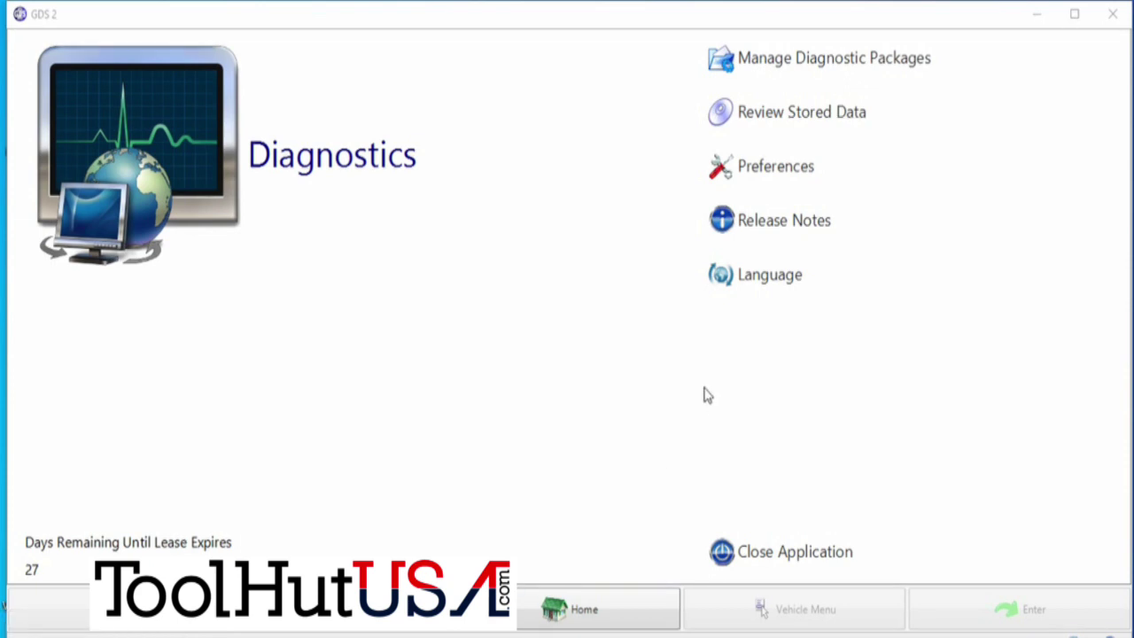
# - Start a Diagnostics session in GDS 2 for the 2016 Chevrolet Silverado and accept the road-test safety warning
pyautogui.click(184, 178)
pyautogui.click(946, 611)
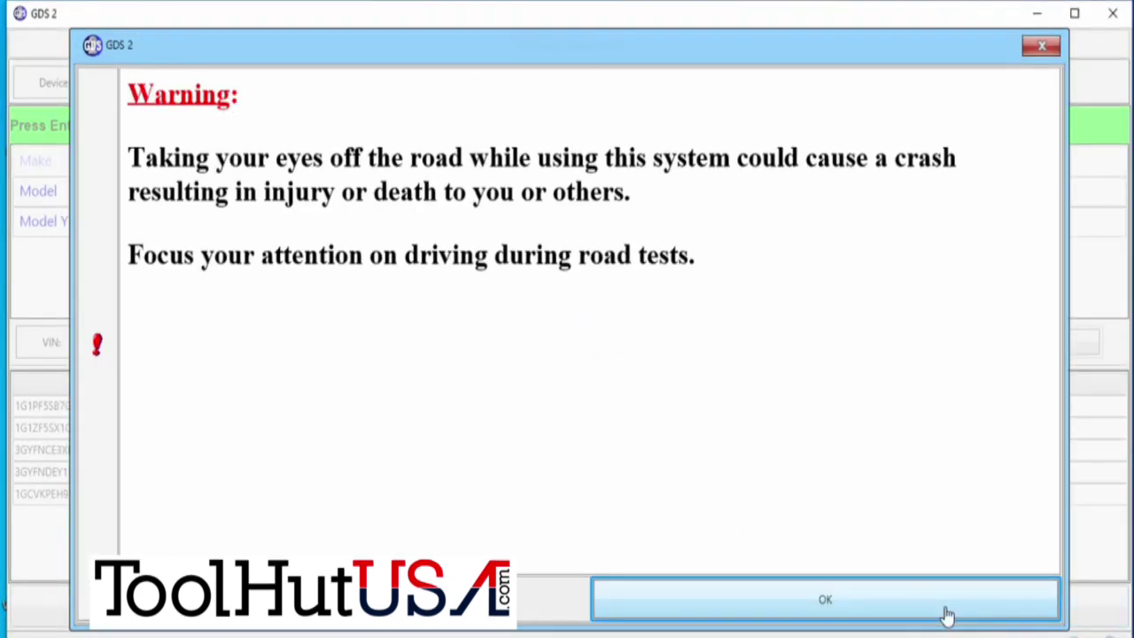
pyautogui.click(887, 593)
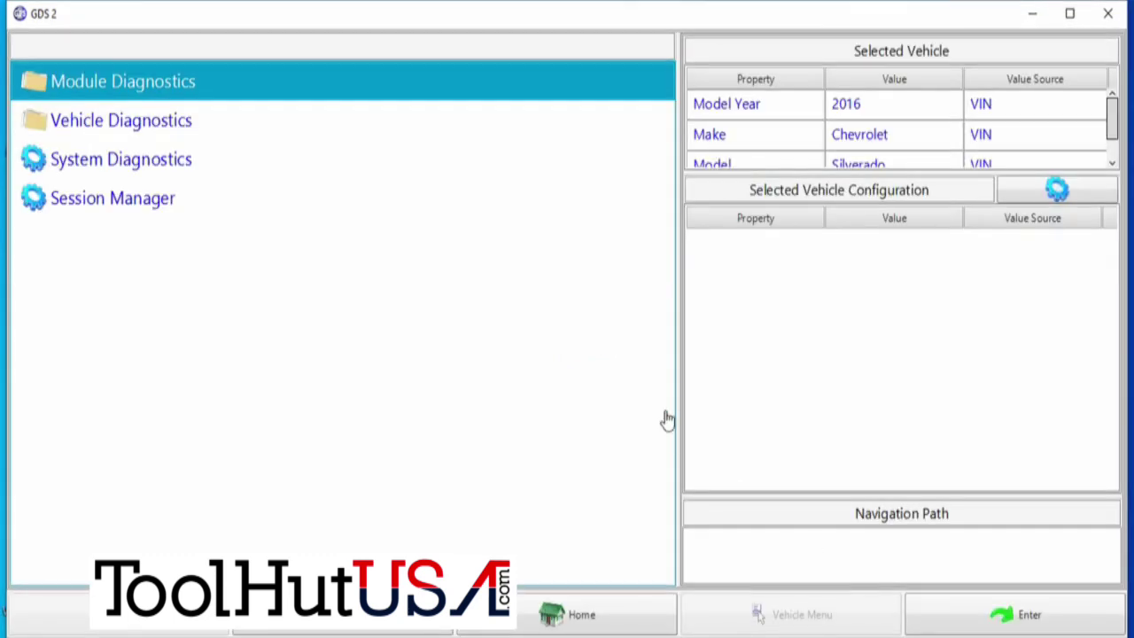
# - Open the Body Control Module diagnostics, identifying the engine as 5.3L (L8B) and the headlamp type as Halogen (T4A TT4)
pyautogui.doubleClick(336, 89)
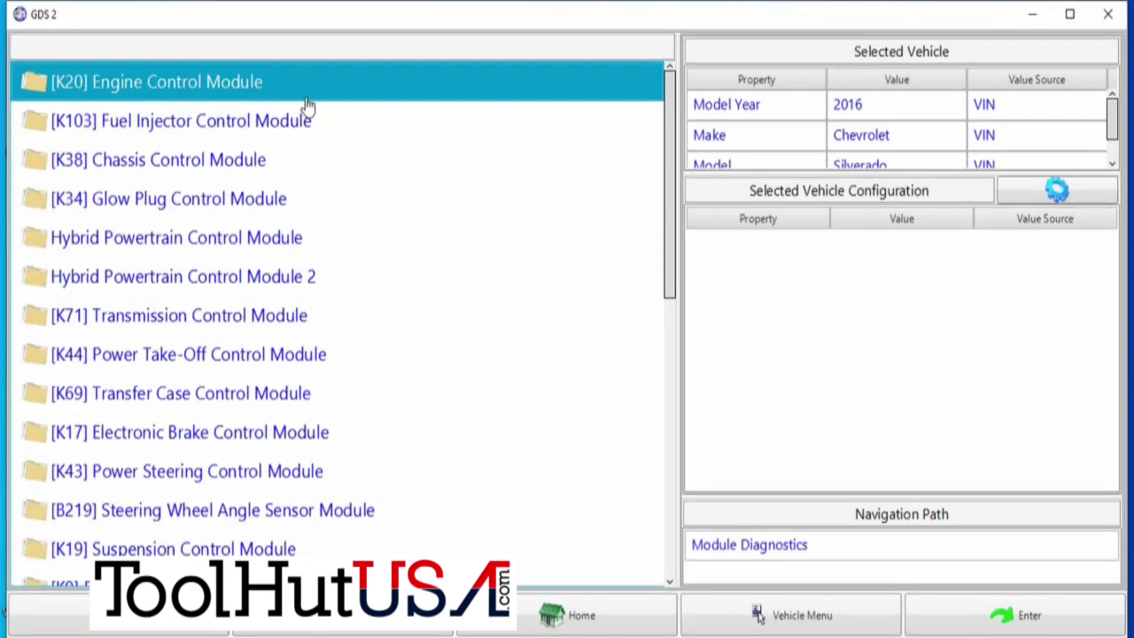
pyautogui.doubleClick(319, 94)
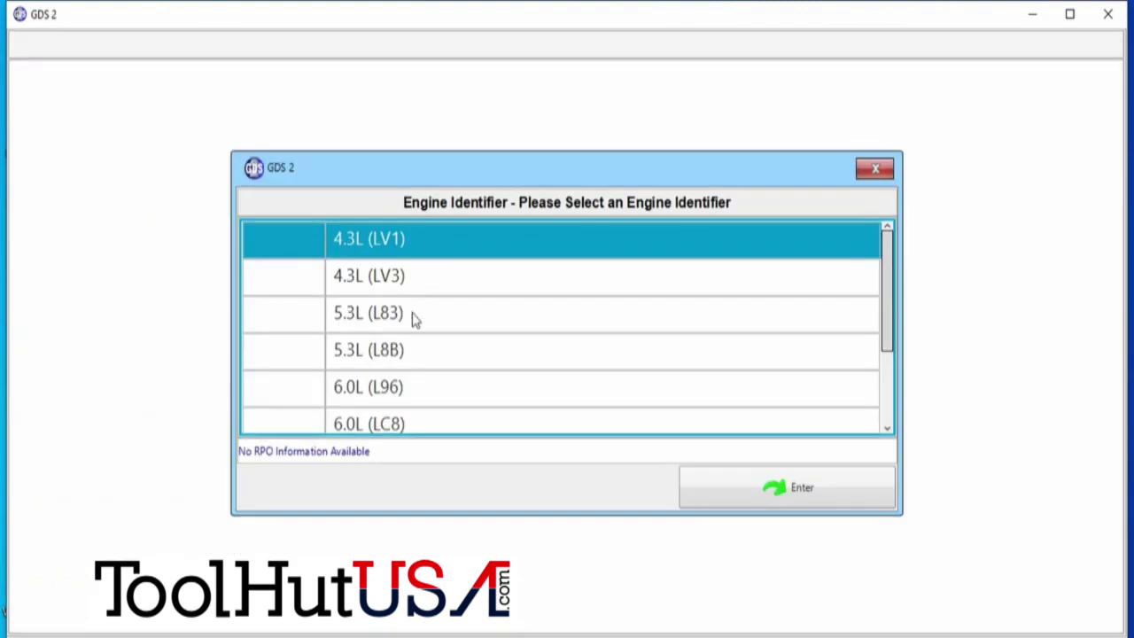
pyautogui.click(455, 362)
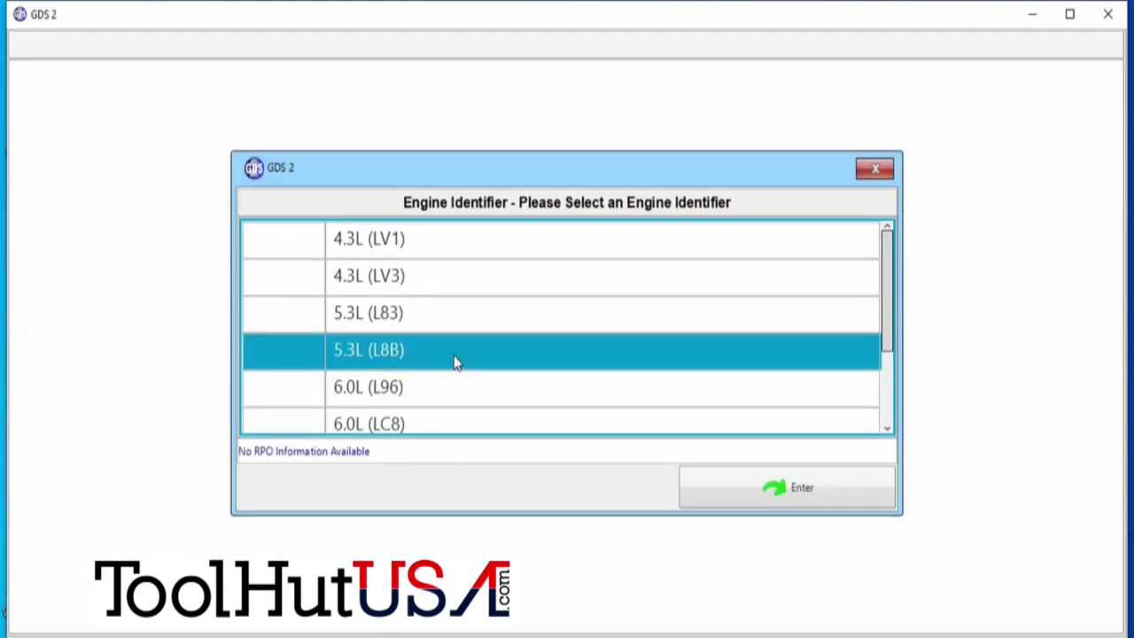
pyautogui.click(785, 489)
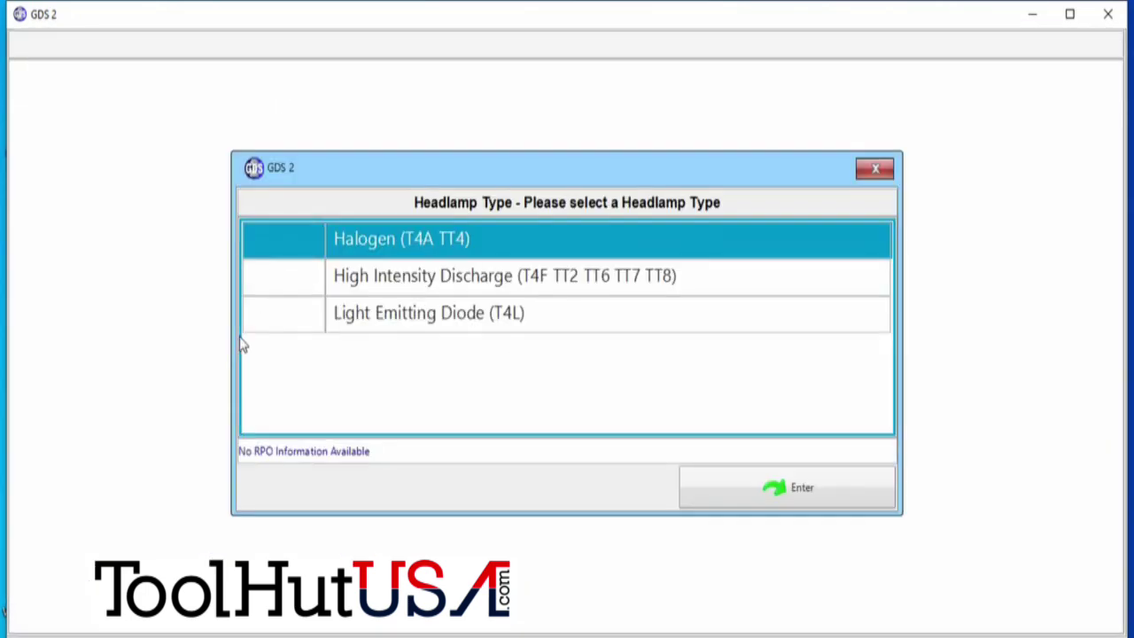
pyautogui.click(793, 487)
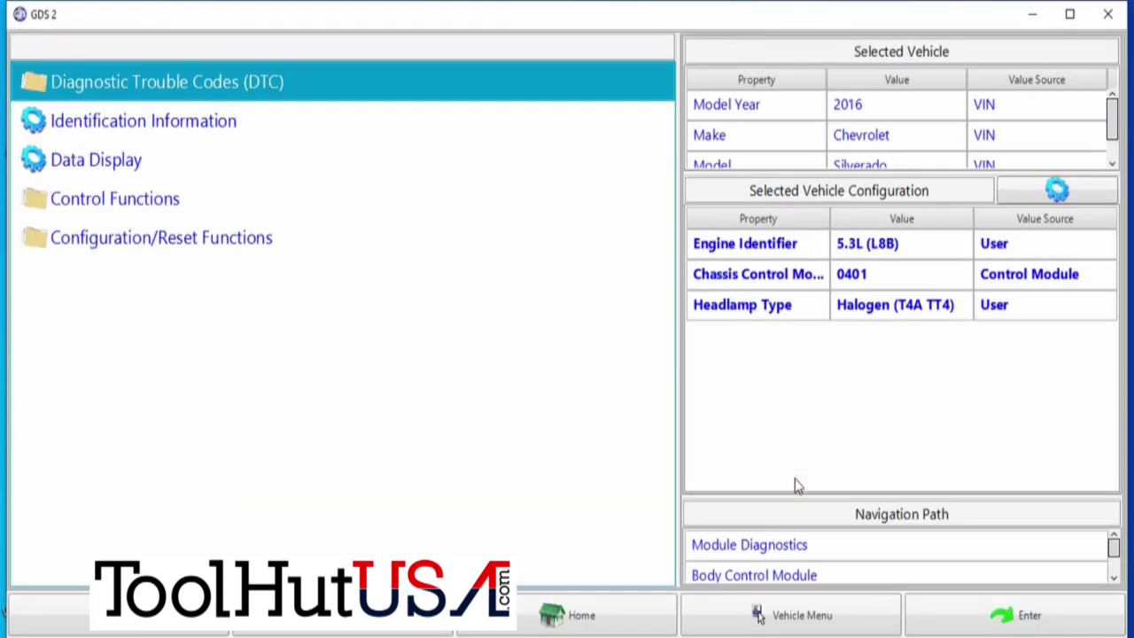
# - Run the Brake Pedal Position Sensor Learn from the body control module's Configuration/Reset Functions, then return to the main diagnostics list
pyautogui.click(218, 238)
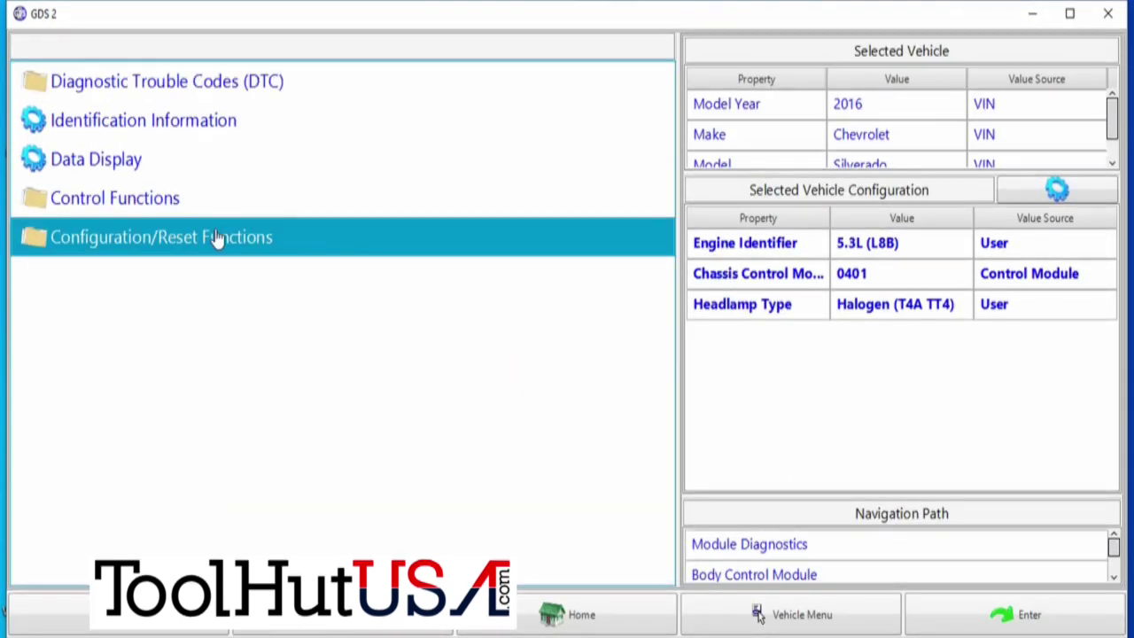
pyautogui.doubleClick(218, 239)
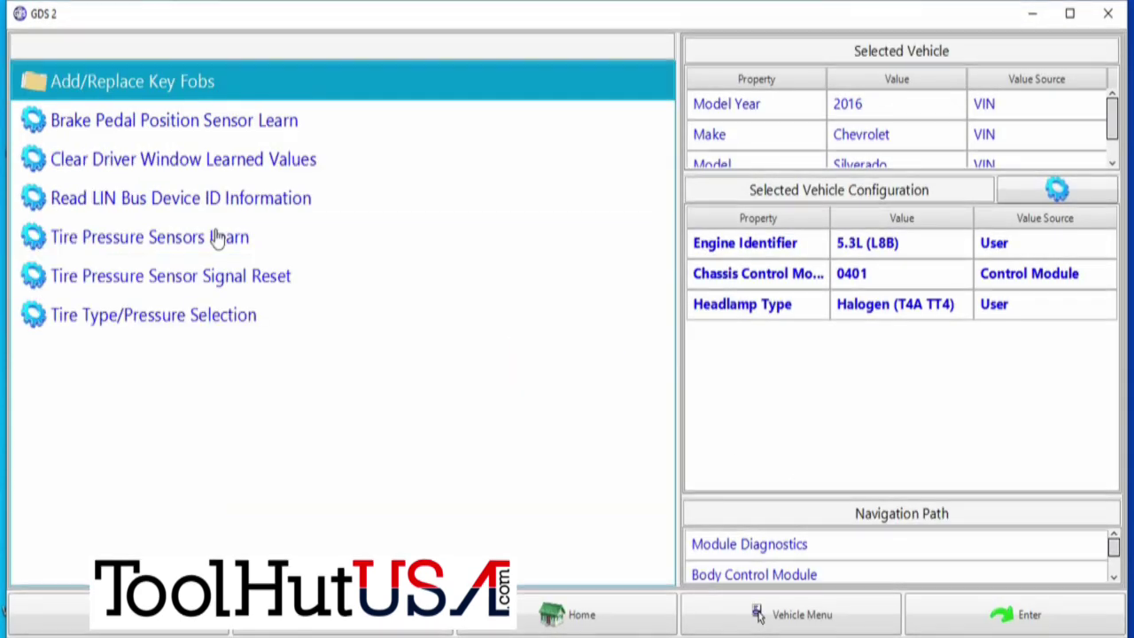
pyautogui.doubleClick(221, 121)
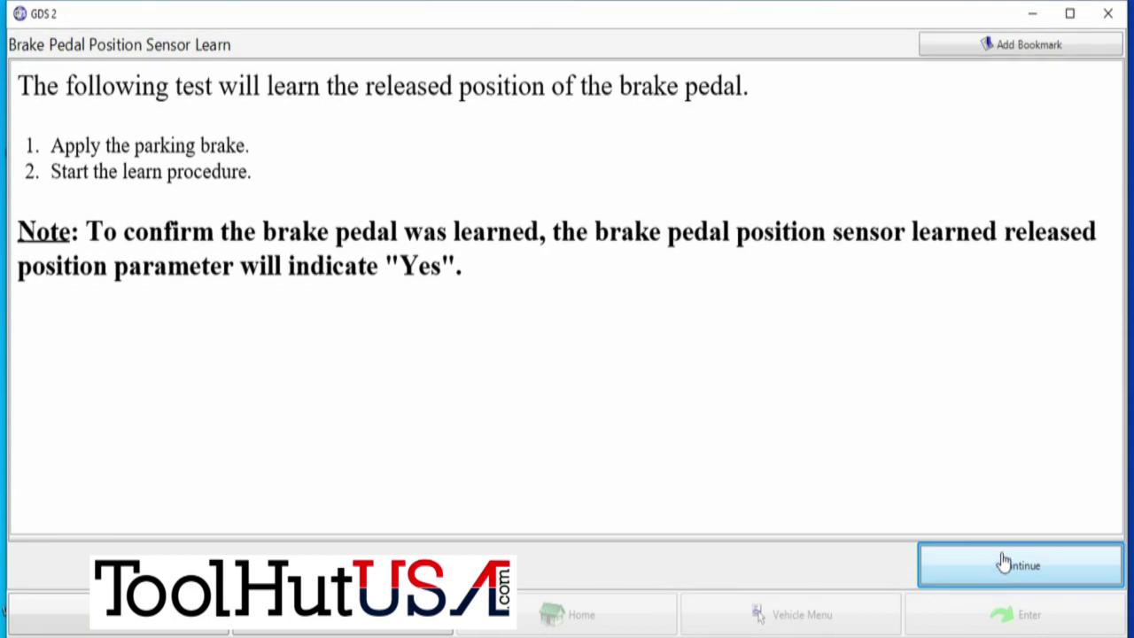
pyautogui.click(1004, 562)
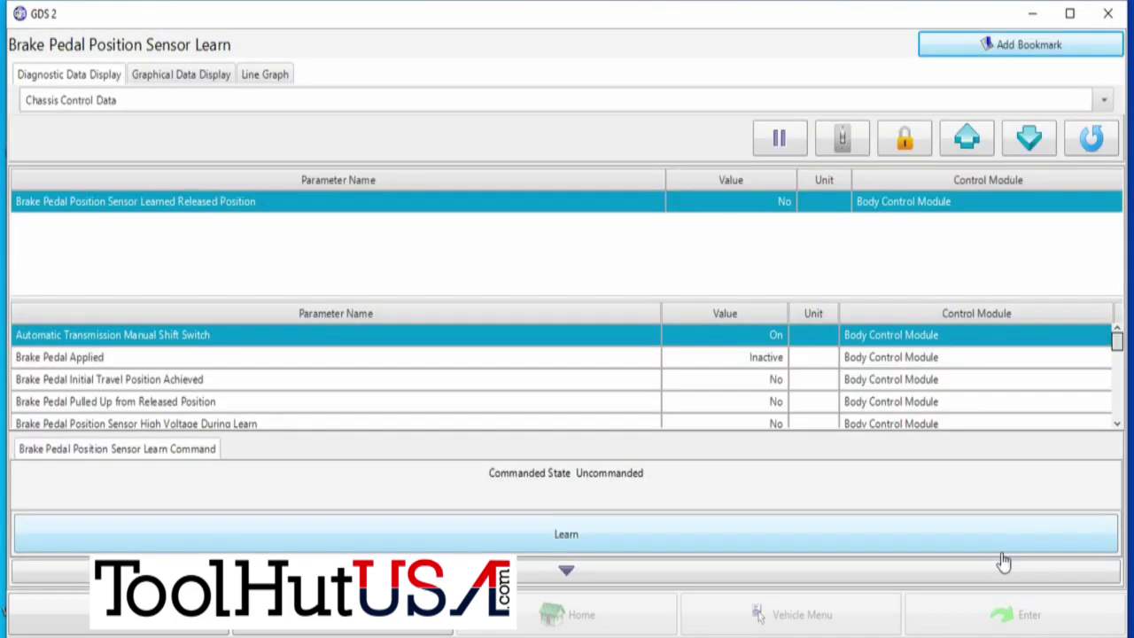
pyautogui.click(927, 533)
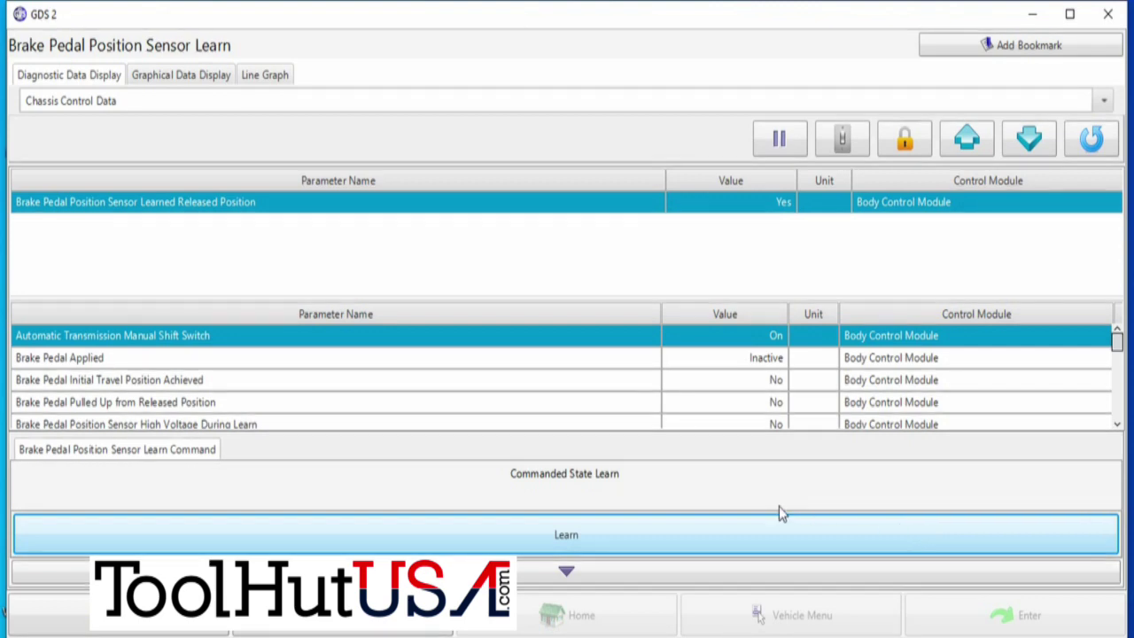
pyautogui.click(112, 631)
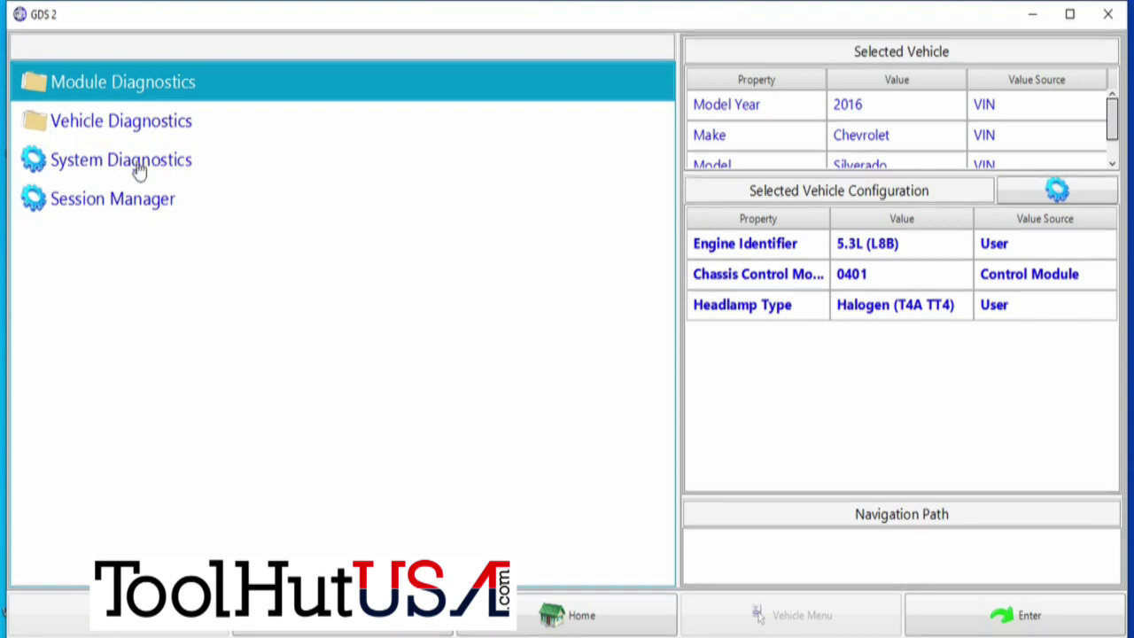
# - Run Vehicle DTC Information for all modules, setting the radio type to Uplevel (IO4 IO5 IO6) and seat memory to Not Equipped
pyautogui.doubleClick(125, 127)
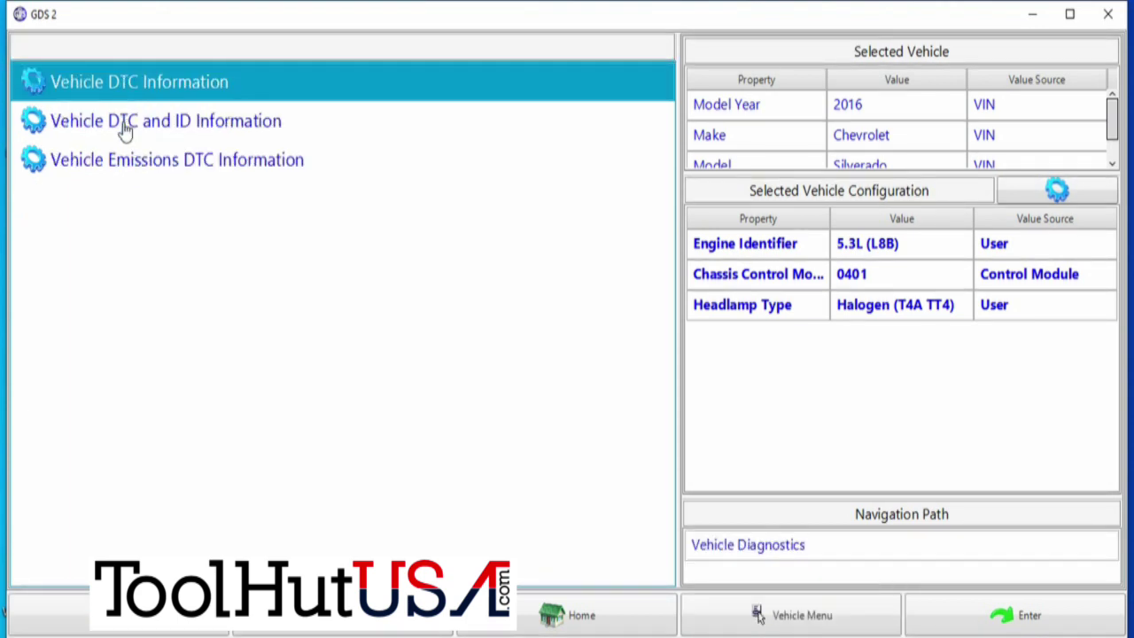
pyautogui.doubleClick(164, 94)
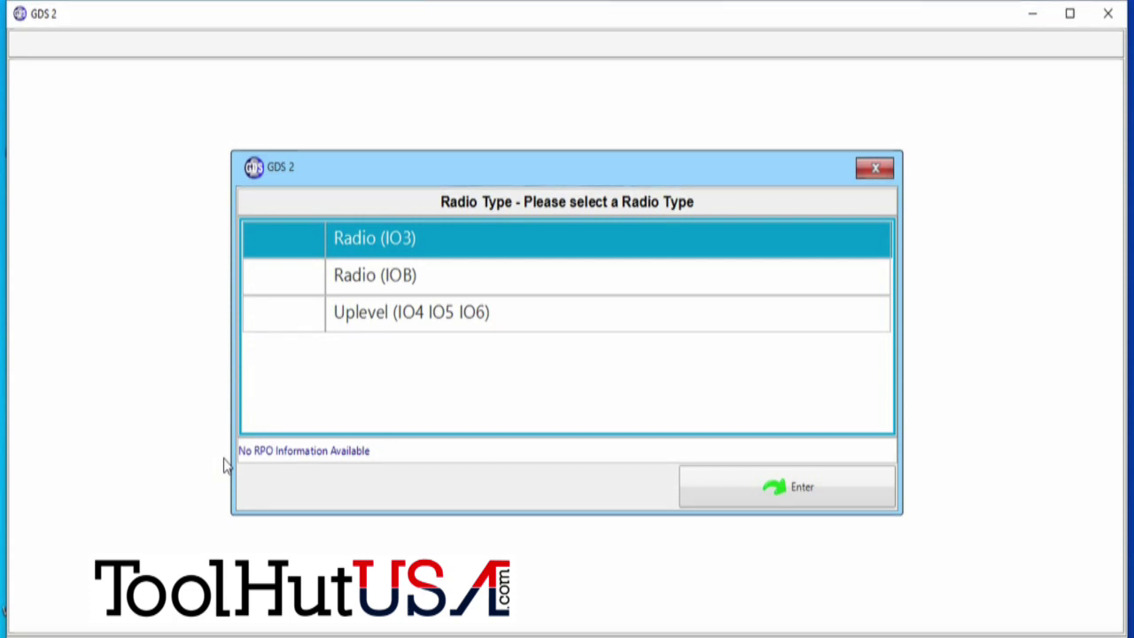
pyautogui.click(580, 314)
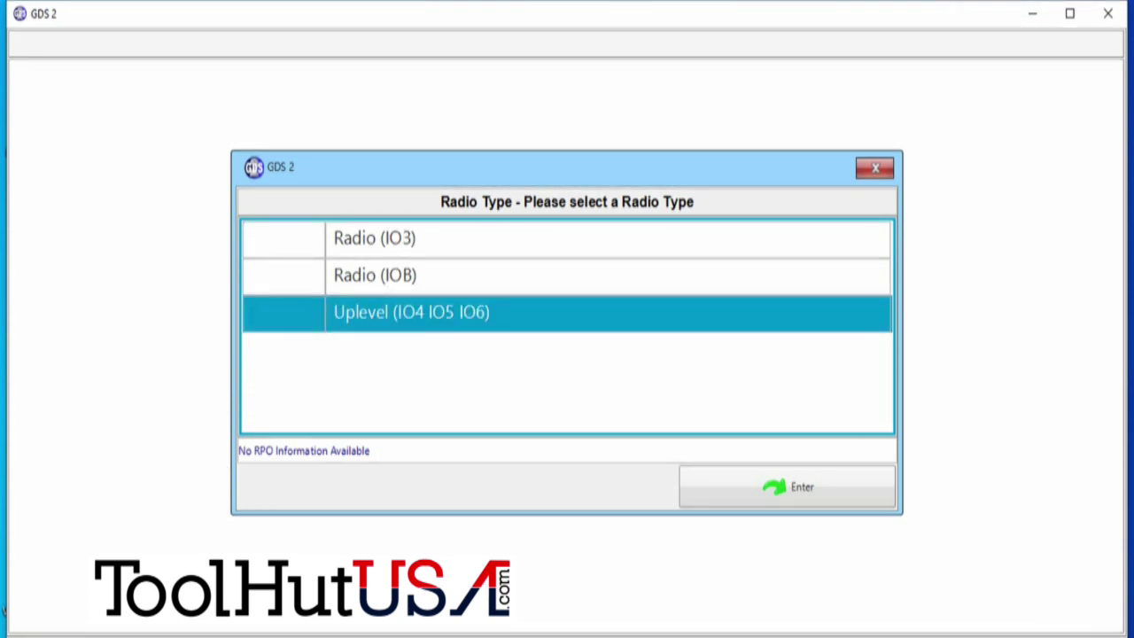
pyautogui.click(794, 478)
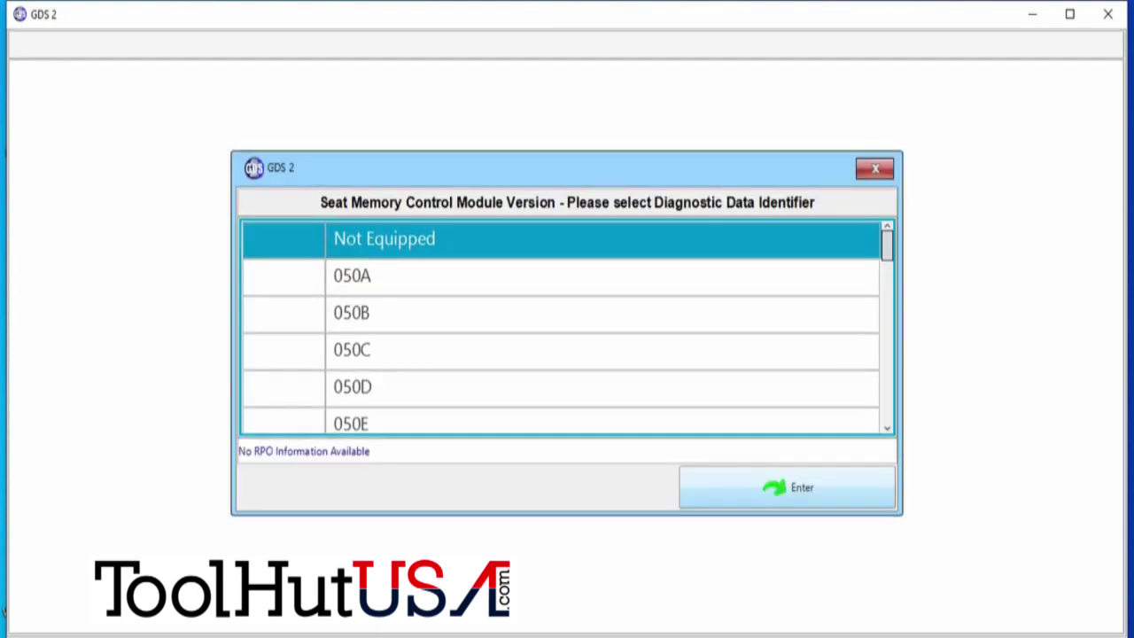
pyautogui.press('Return')
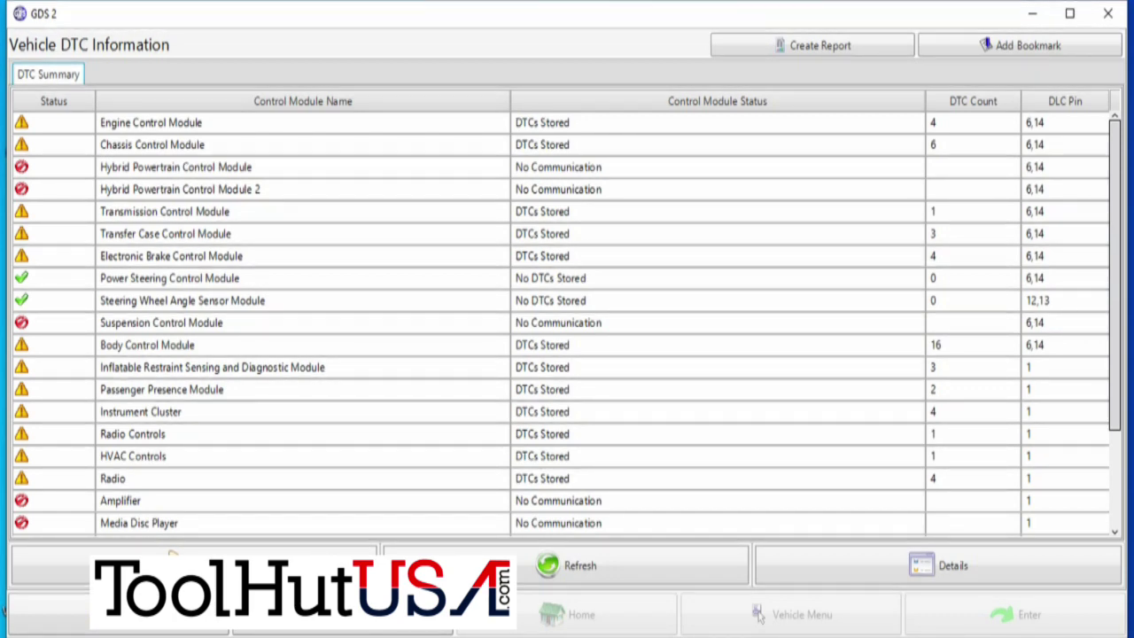
# - Examine the detailed trouble code list for all control modules, including descriptions and status
pyautogui.click(937, 565)
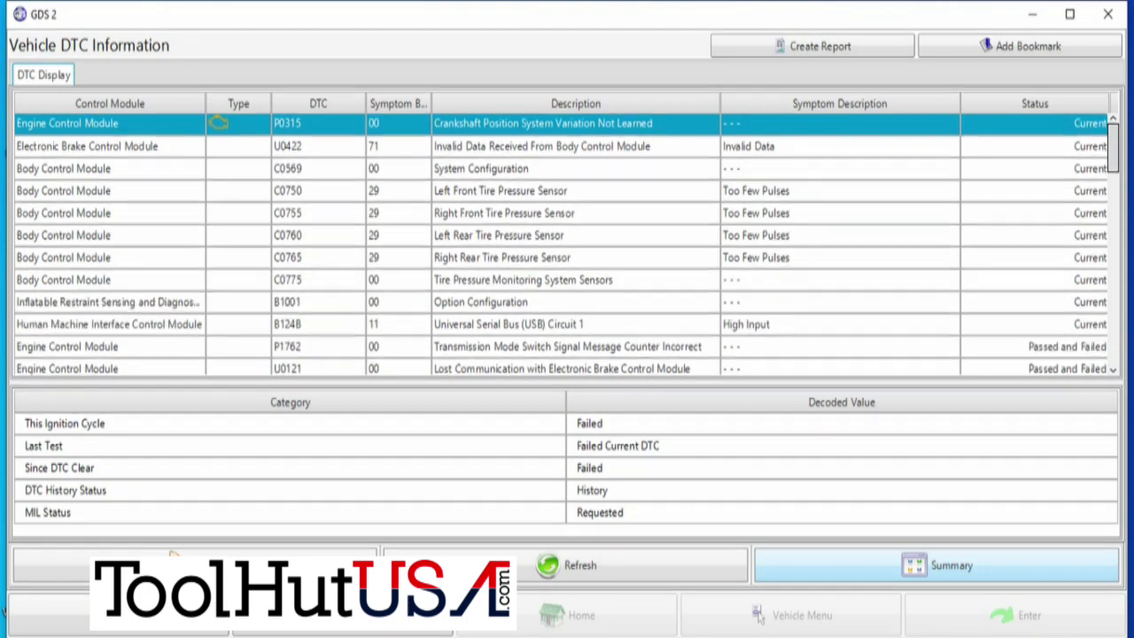
pyautogui.scroll(-3, 567, 239)
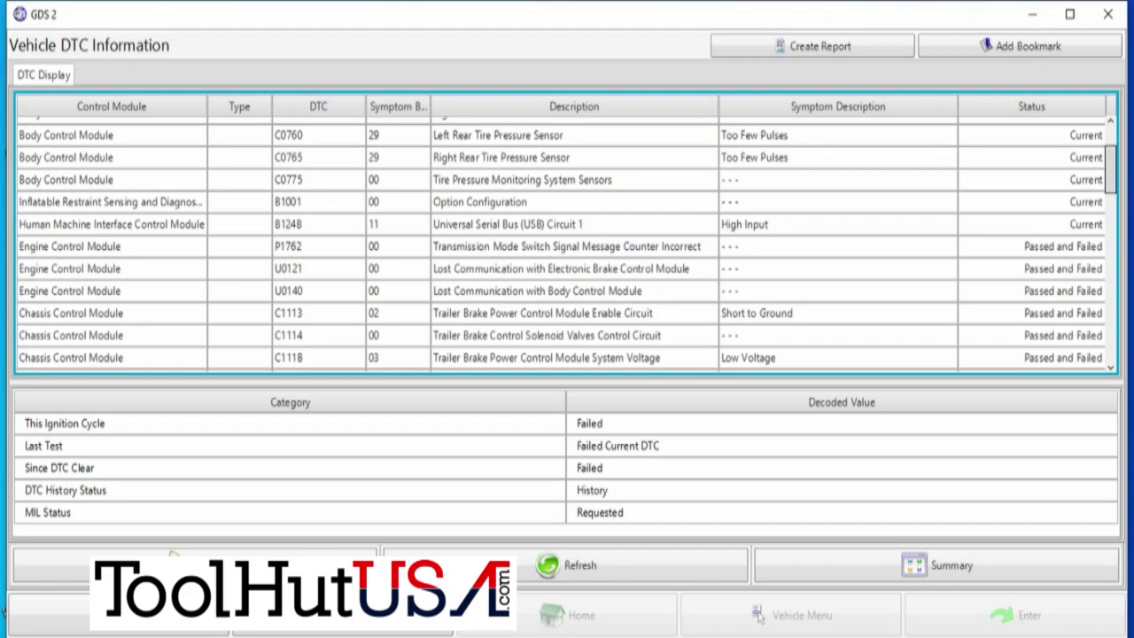
pyautogui.scroll(-3, 568, 243)
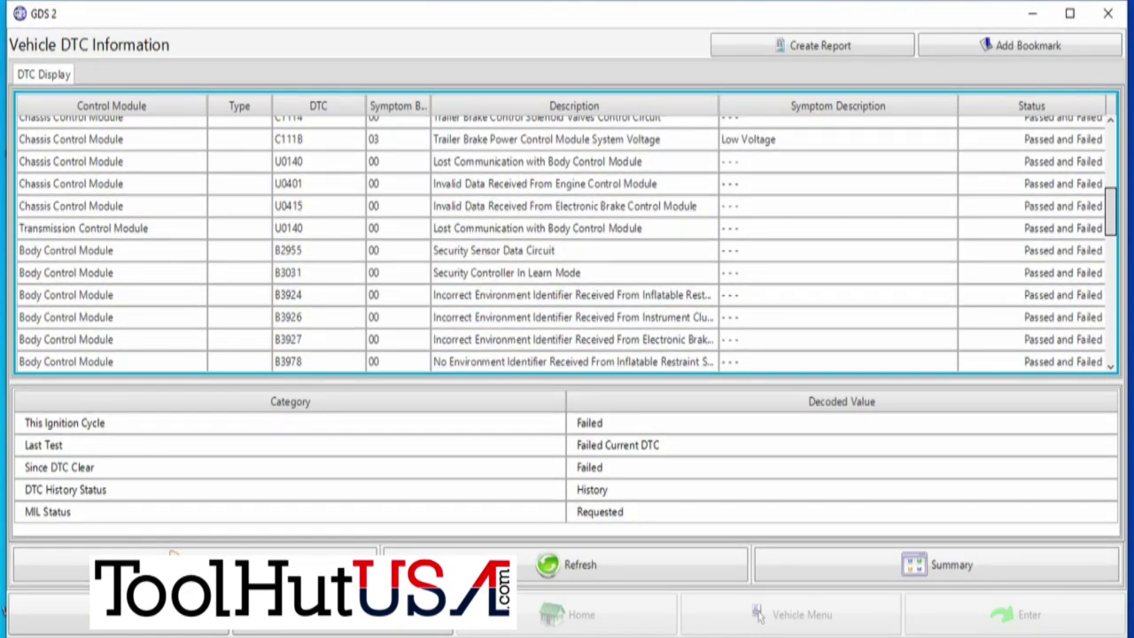
# - Clear the trouble codes from all listed control modules and confirm clearing the emissions-related DTCs and failure records
pyautogui.click(173, 560)
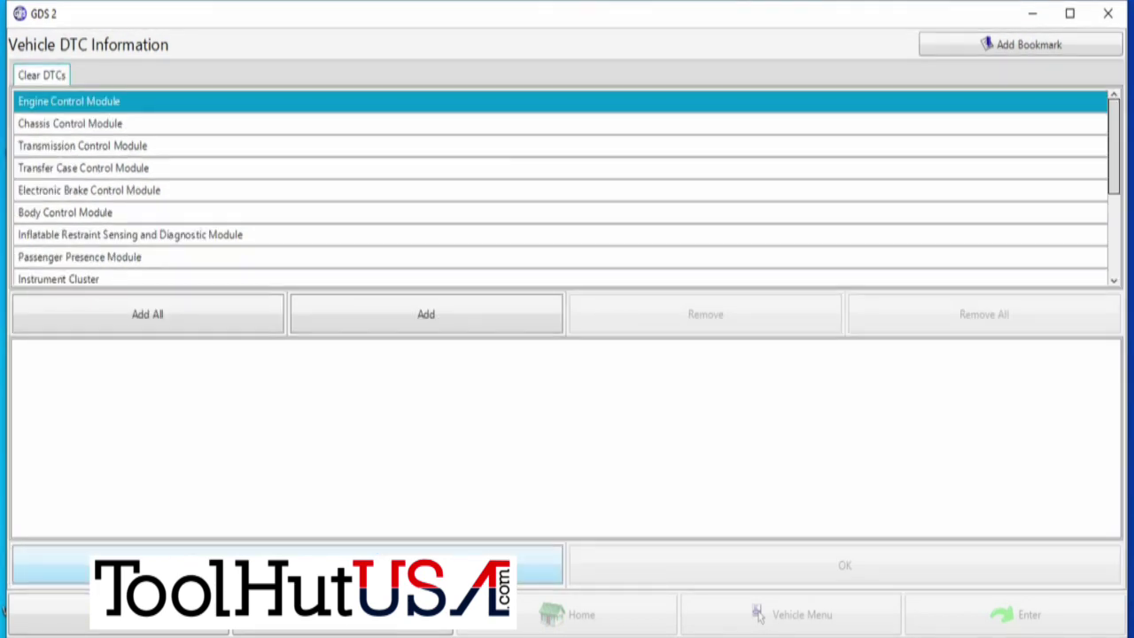
pyautogui.click(147, 314)
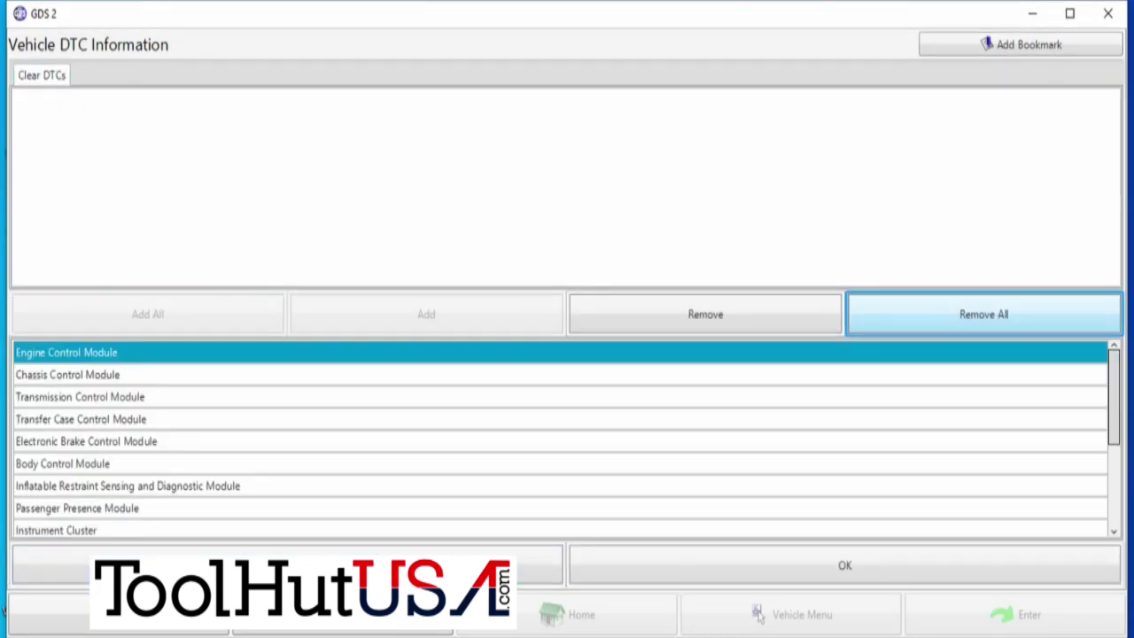
pyautogui.click(844, 565)
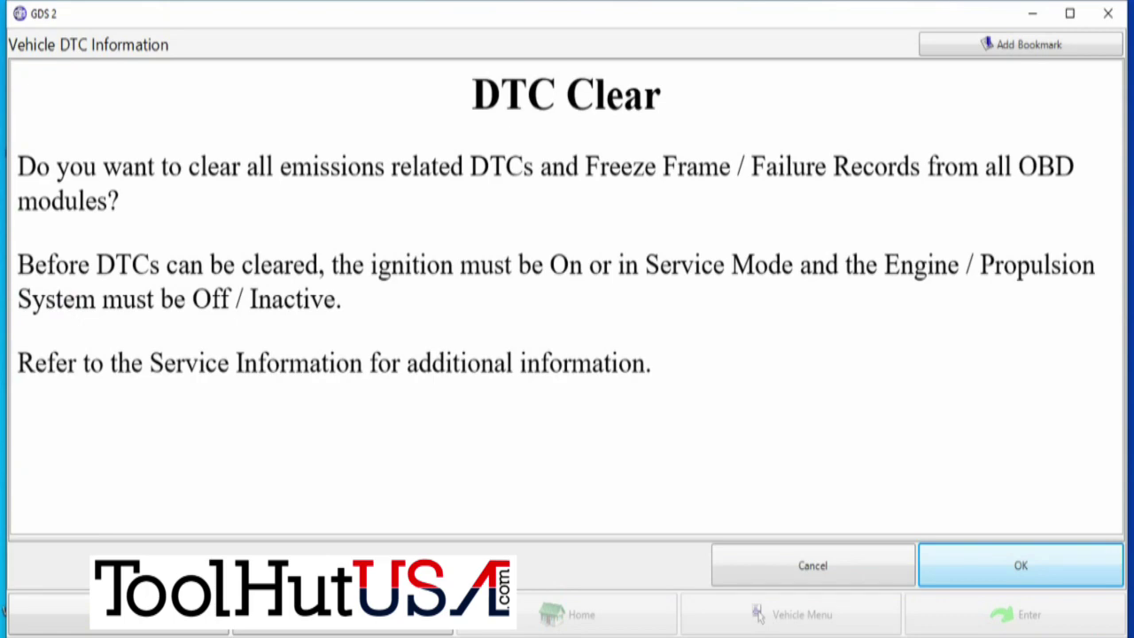
pyautogui.press('Return')
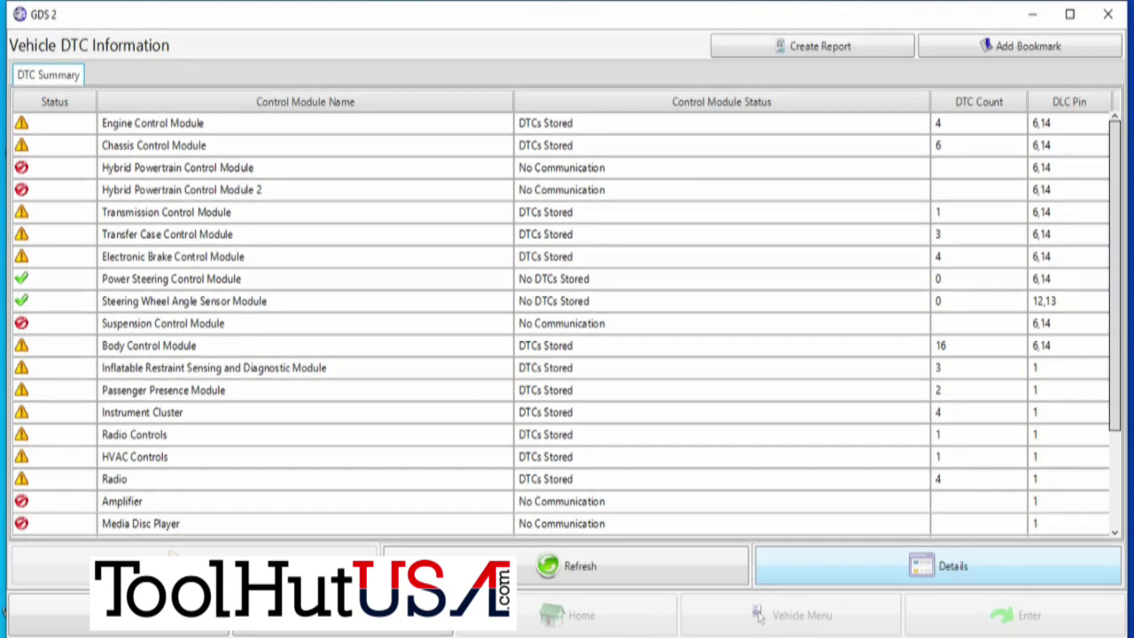
# - Refresh the vehicle DTC summary and display the details of the remaining trouble codes
pyautogui.press('Left')
pyautogui.press('Return')
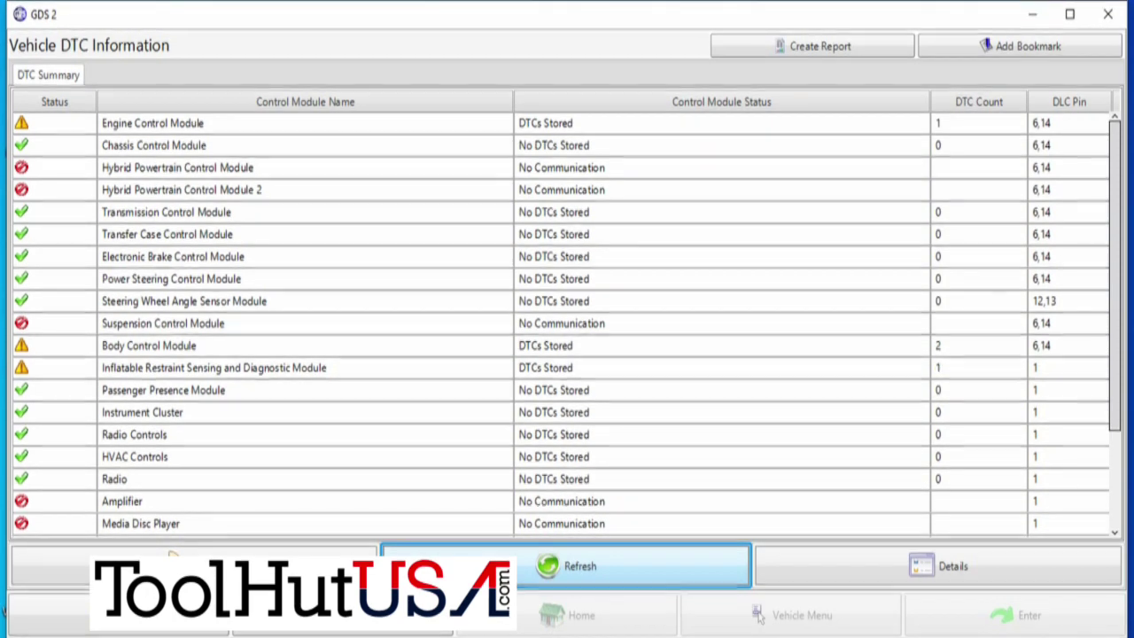
pyautogui.press('Tab')
pyautogui.press('Return')
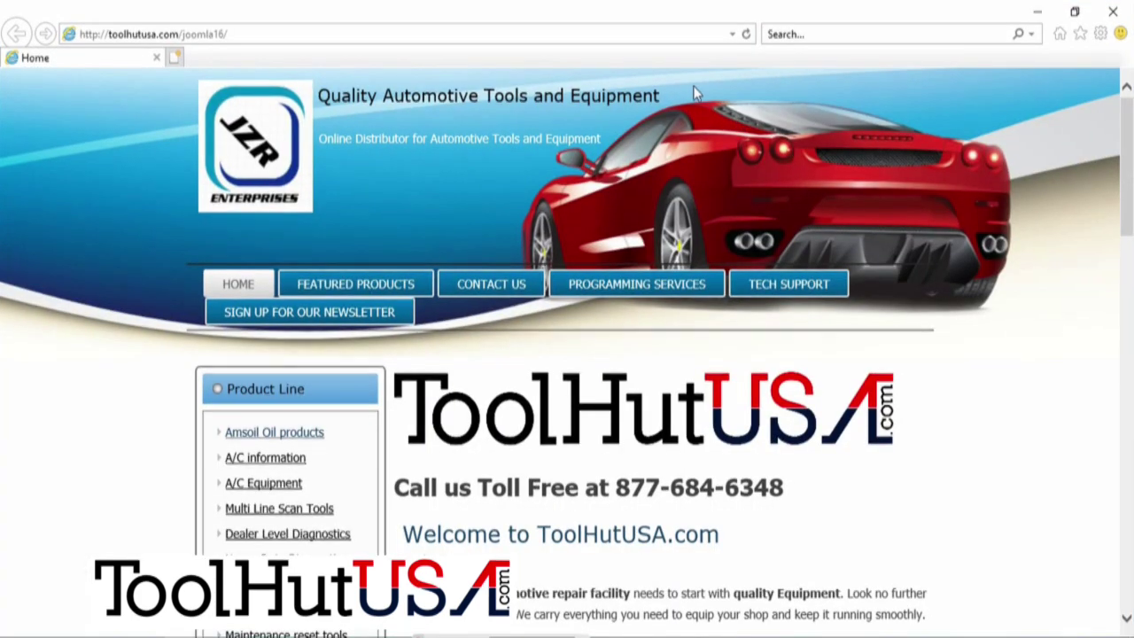
# - Go to acdelcotds.com in the web browser
pyautogui.click(611, 32)
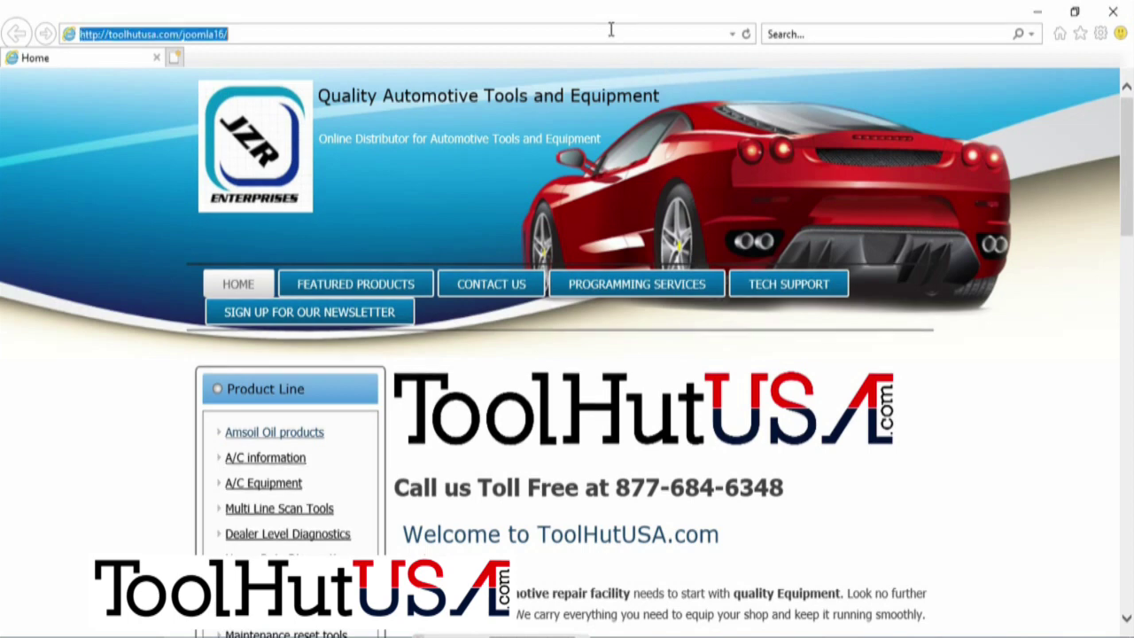
pyautogui.write('acdelcotds.com/')
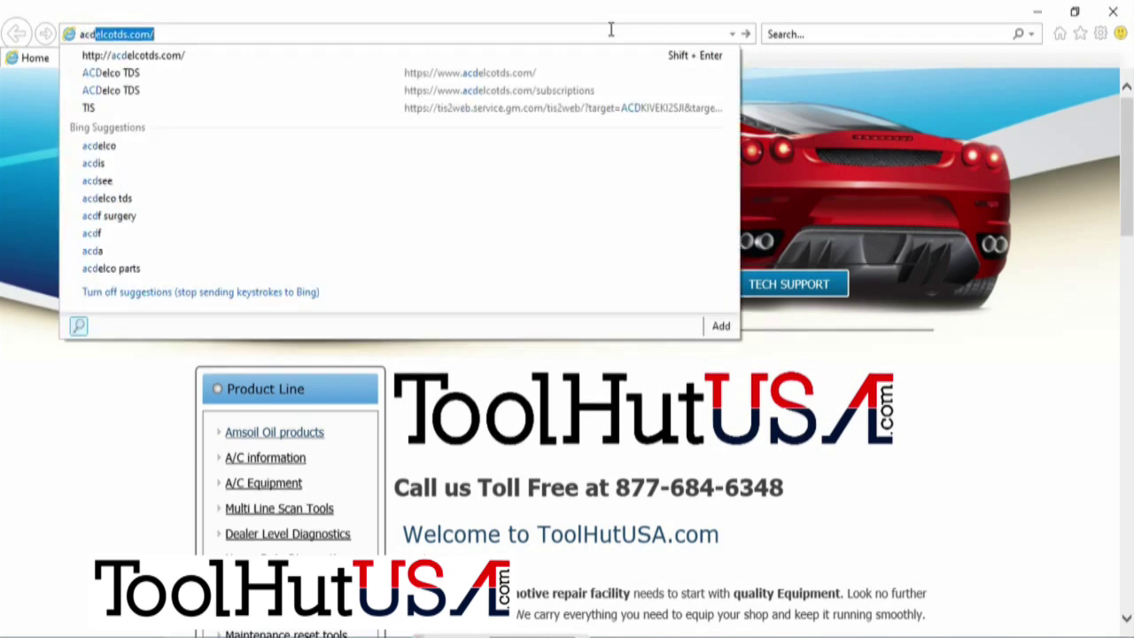
pyautogui.click(544, 57)
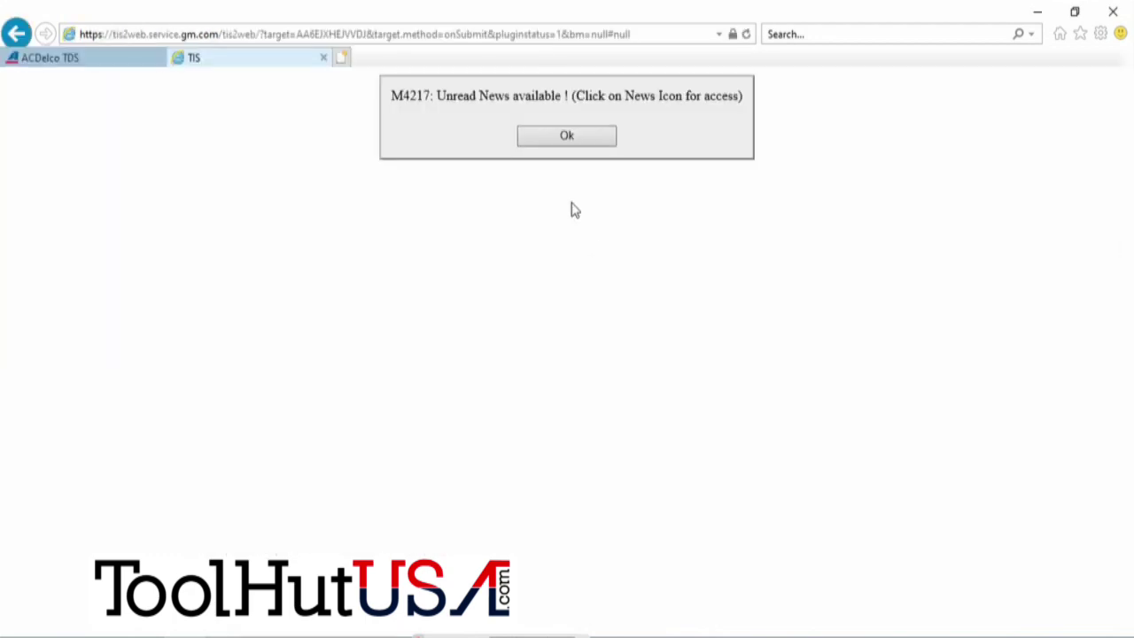
# - Start the Service Programming System (SPS) from TIS, acknowledging the unread news notice and declining the PC Analyzer
pyautogui.click(556, 137)
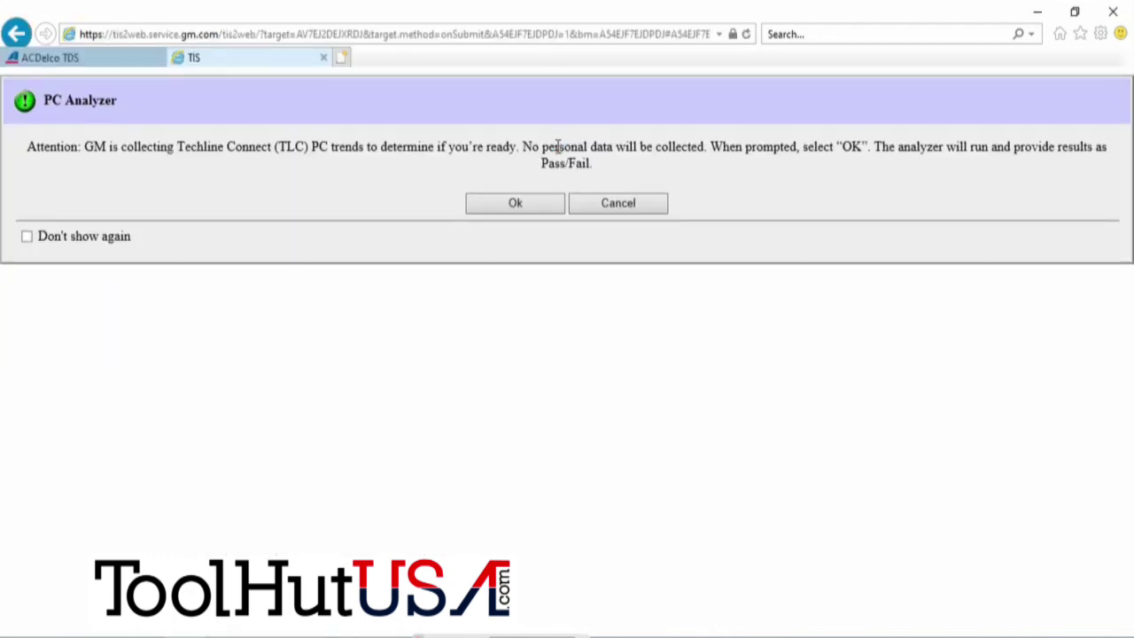
pyautogui.click(622, 202)
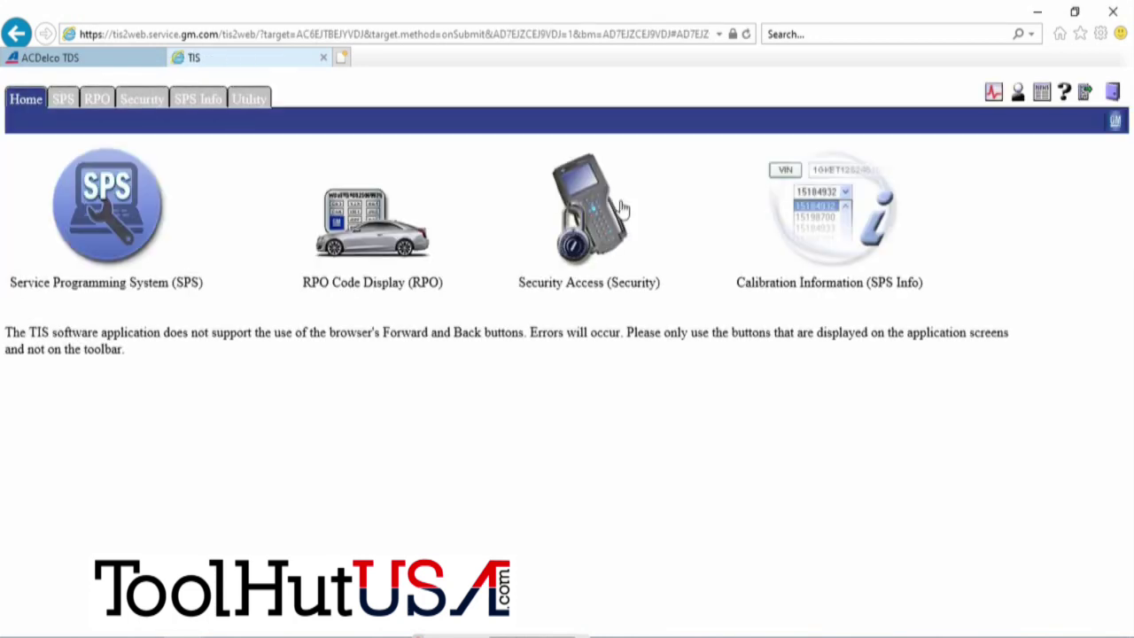
pyautogui.click(121, 254)
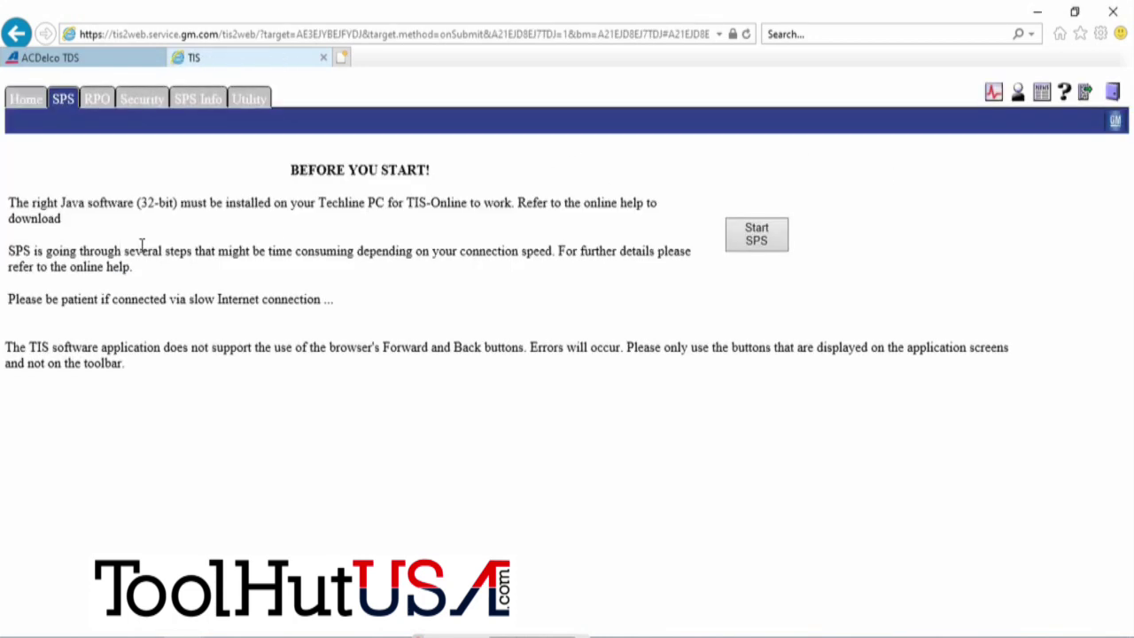
pyautogui.click(747, 242)
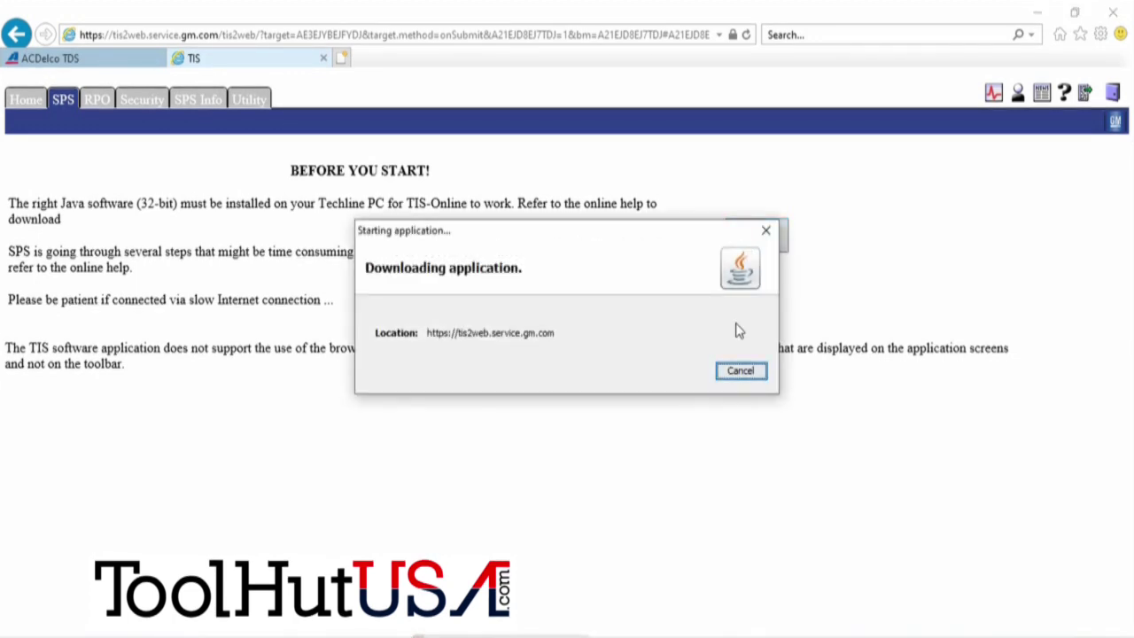
pyautogui.click(678, 399)
pyautogui.click(678, 398)
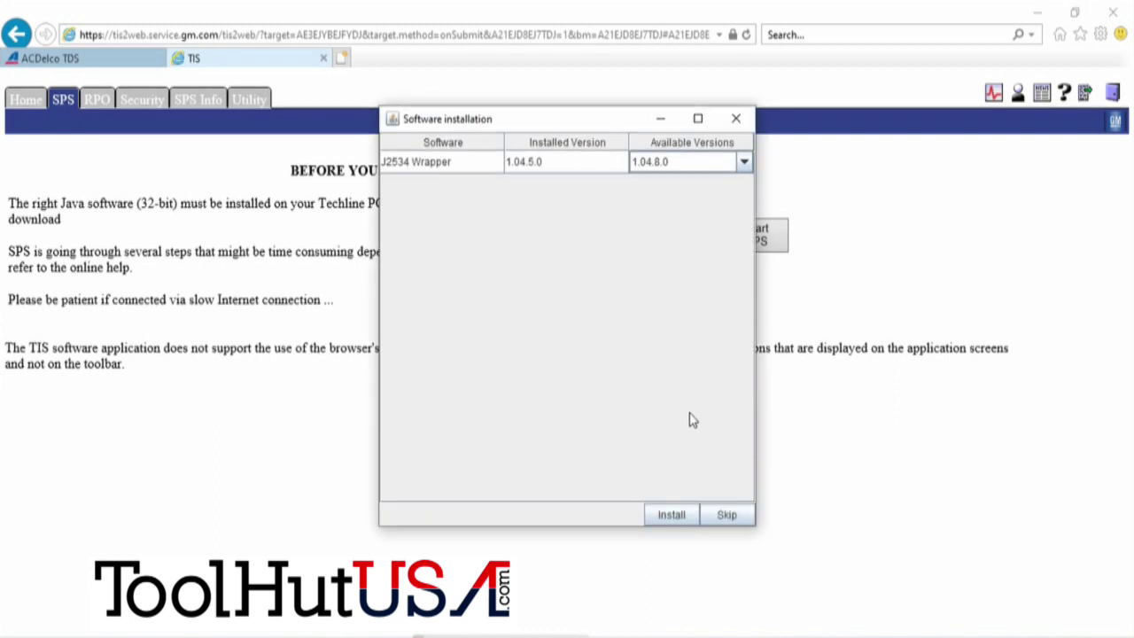
# - Skip the J2534 Wrapper update, choose the J2534 Tool with Replace and Program ECU, and continue past the device connection instructions
pyautogui.click(721, 516)
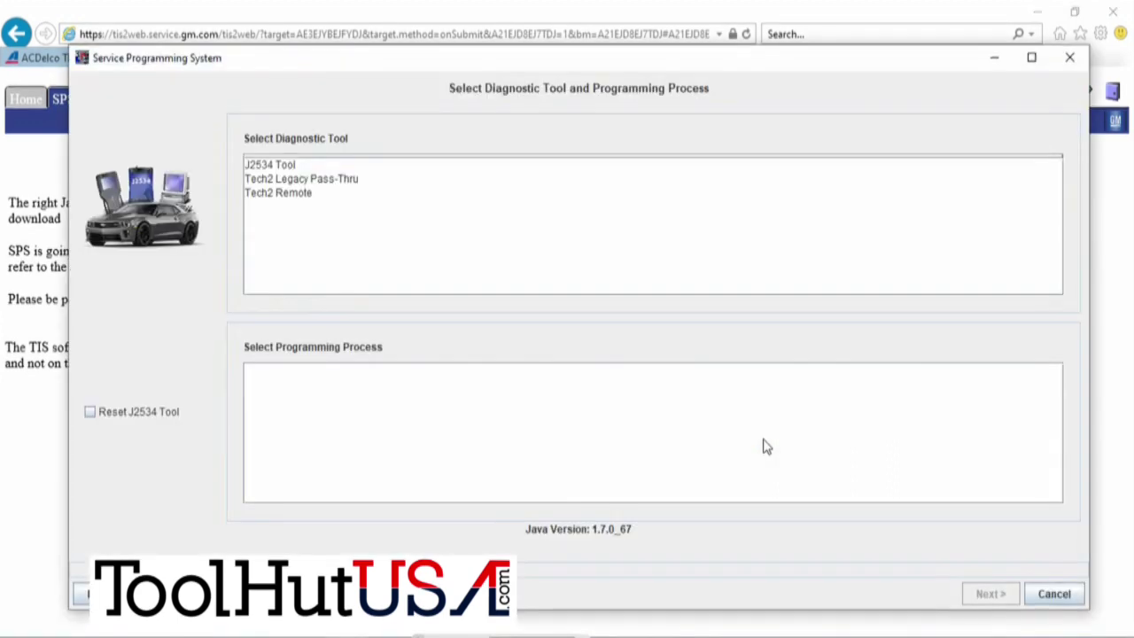
pyautogui.click(302, 167)
pyautogui.click(442, 389)
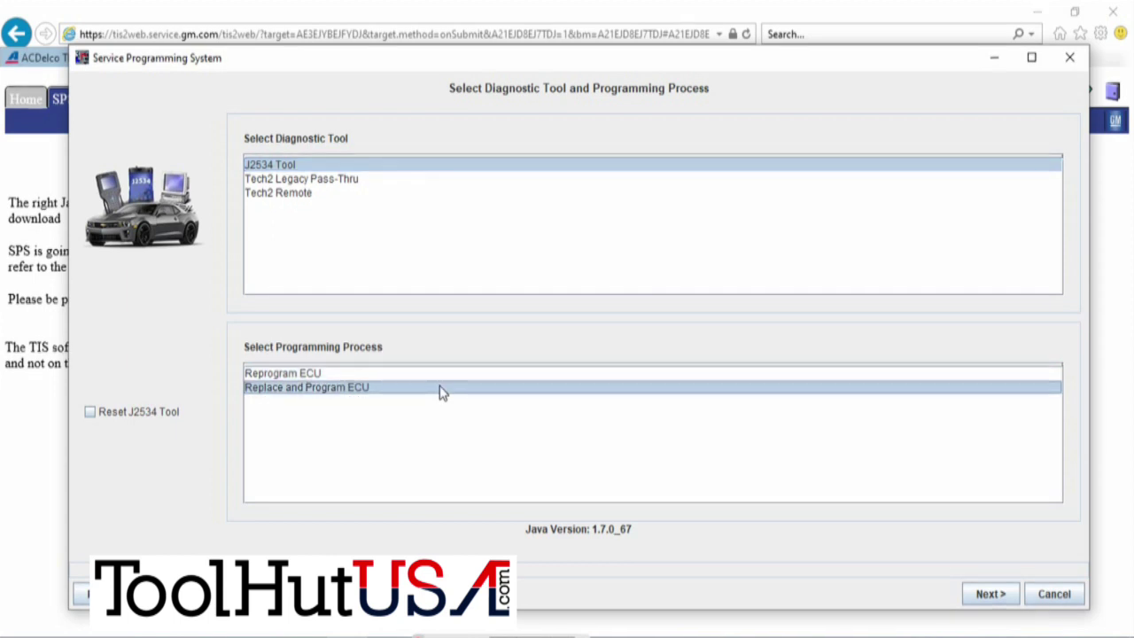
pyautogui.click(988, 593)
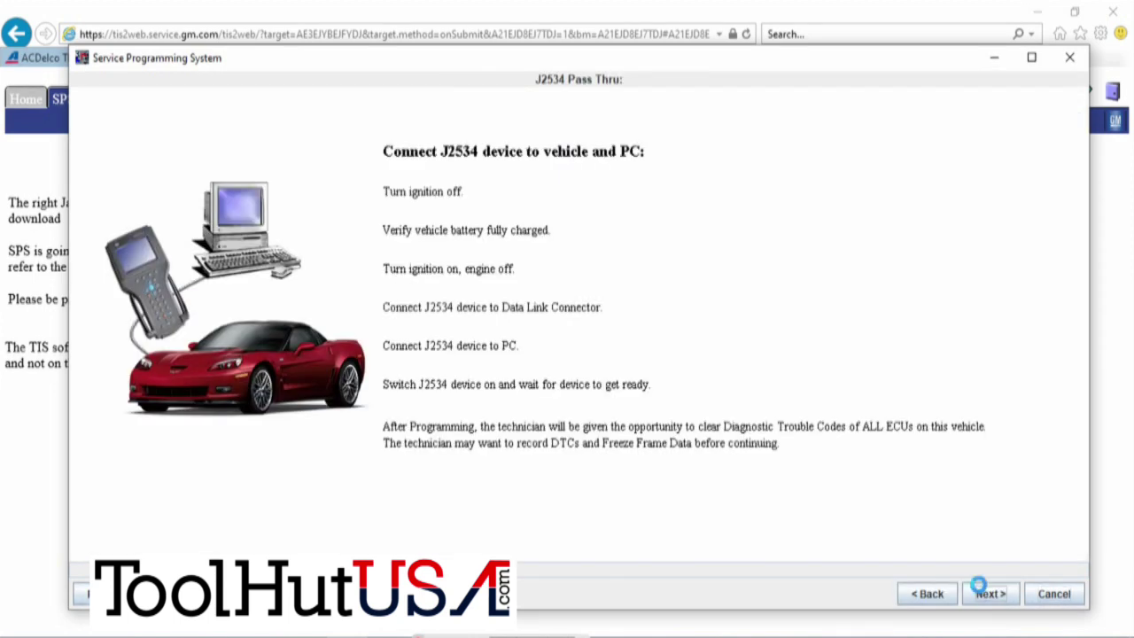
pyautogui.click(985, 592)
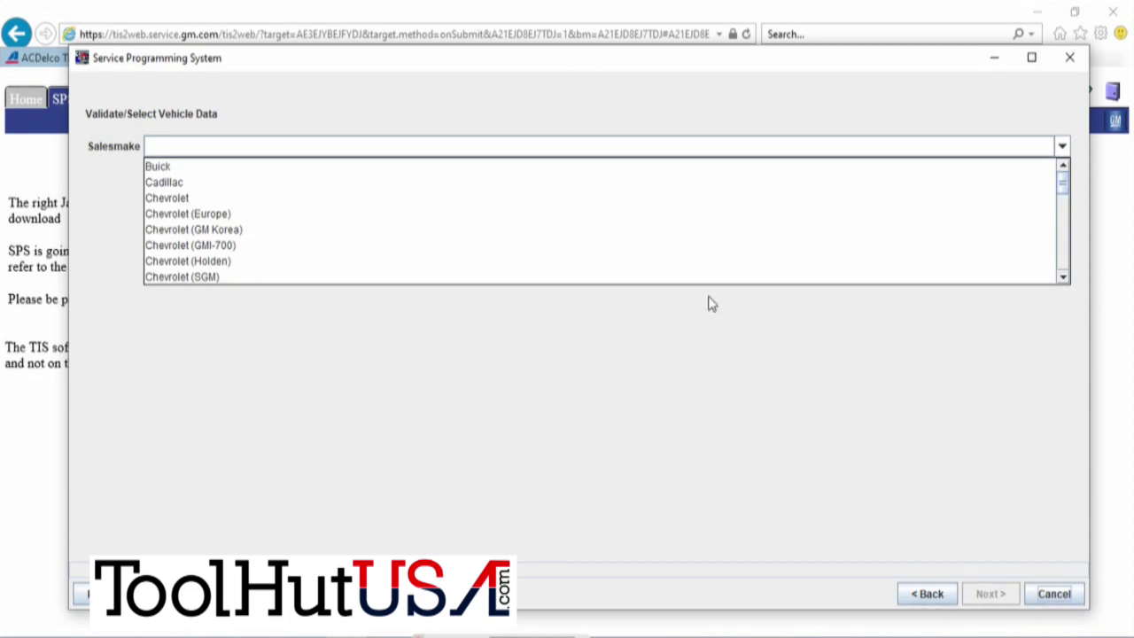
# - Specify the vehicle as Chevrolet, 2016, LD Trk, MPV, Incomplete, Silverado, and accept the displayed VIN
pyautogui.click(567, 201)
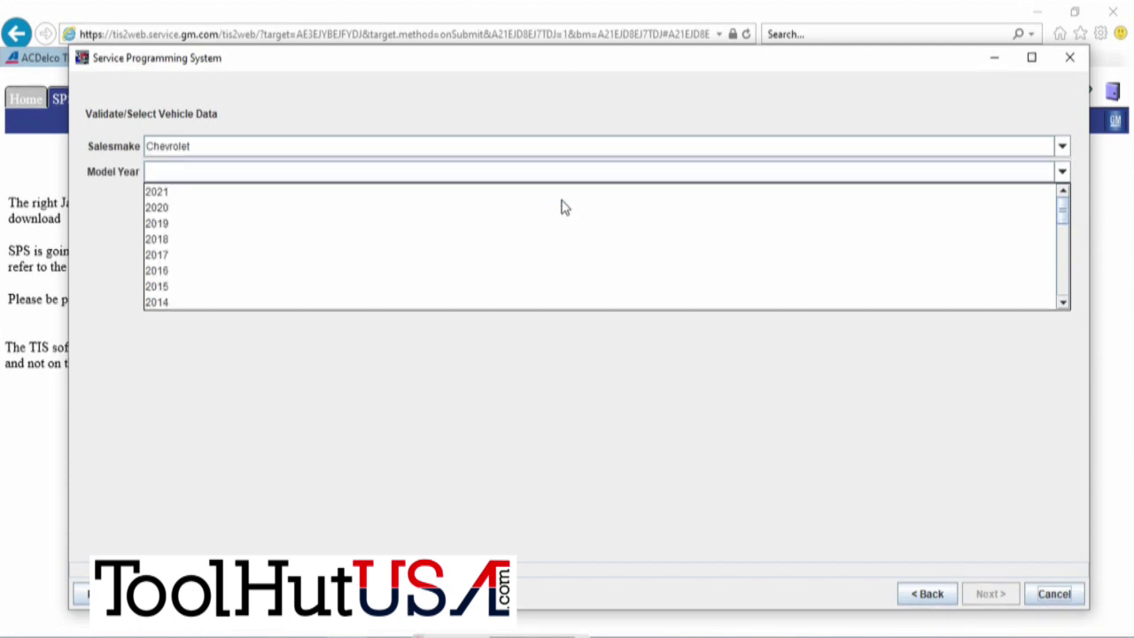
pyautogui.click(597, 275)
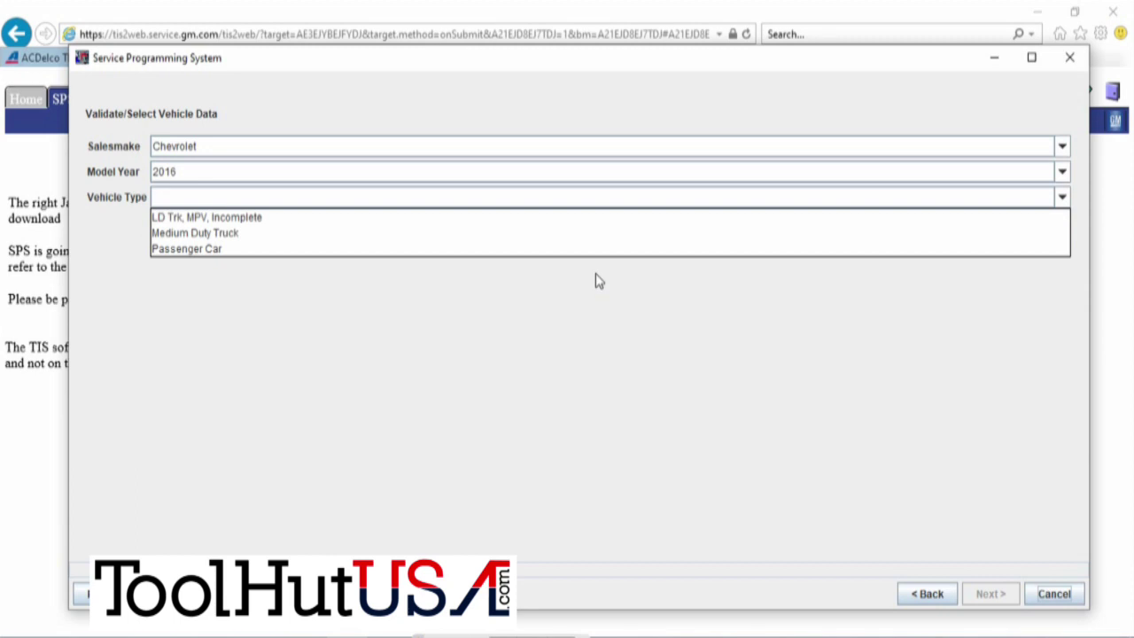
pyautogui.click(593, 221)
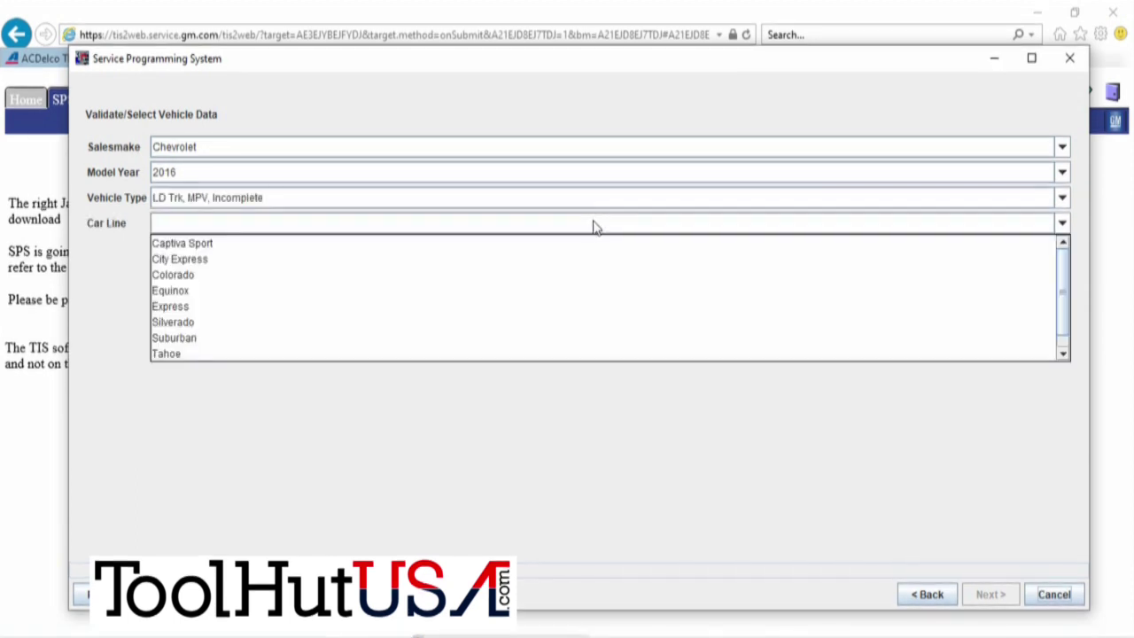
pyautogui.click(600, 322)
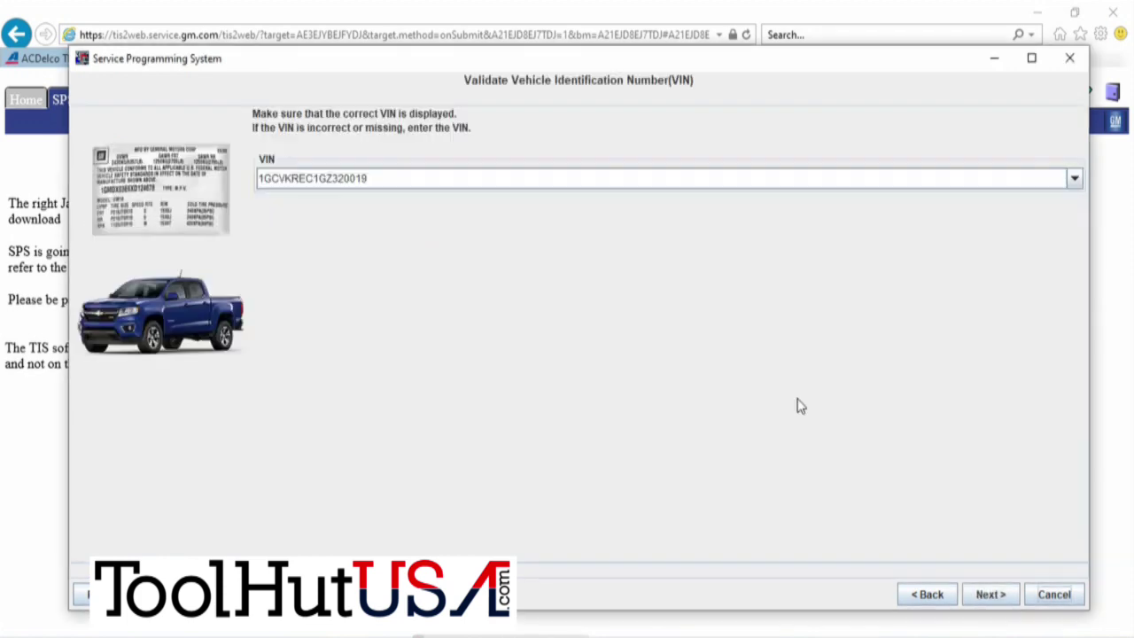
pyautogui.click(989, 596)
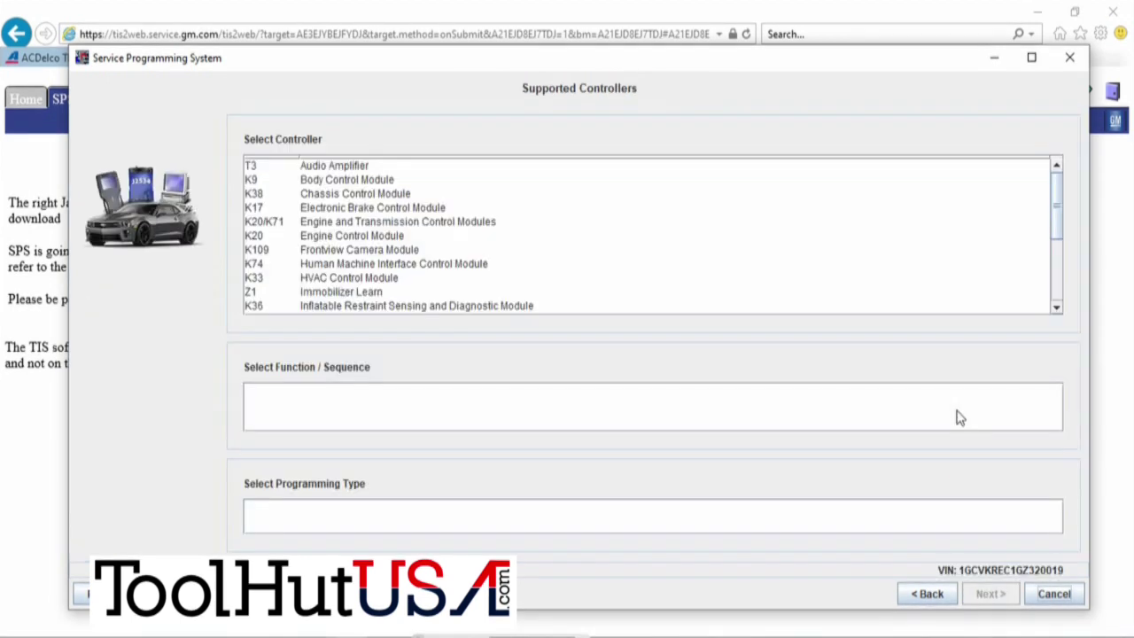
# - Start the Setup function for the K9 Body Control Module with the Normal programming type
pyautogui.click(379, 182)
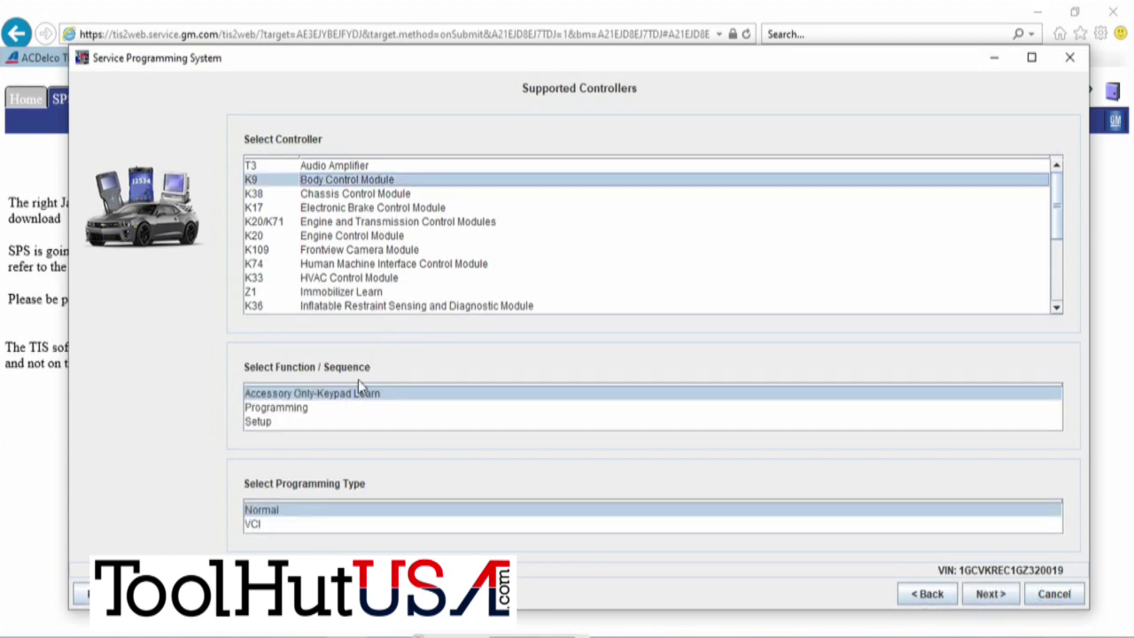
pyautogui.click(310, 422)
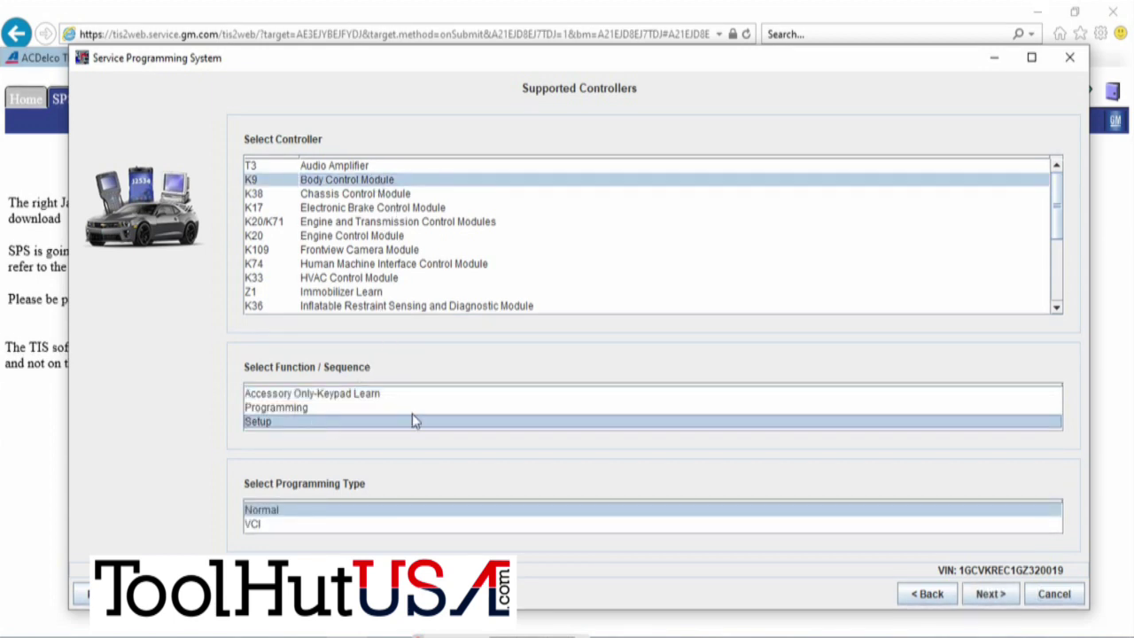
pyautogui.click(1006, 599)
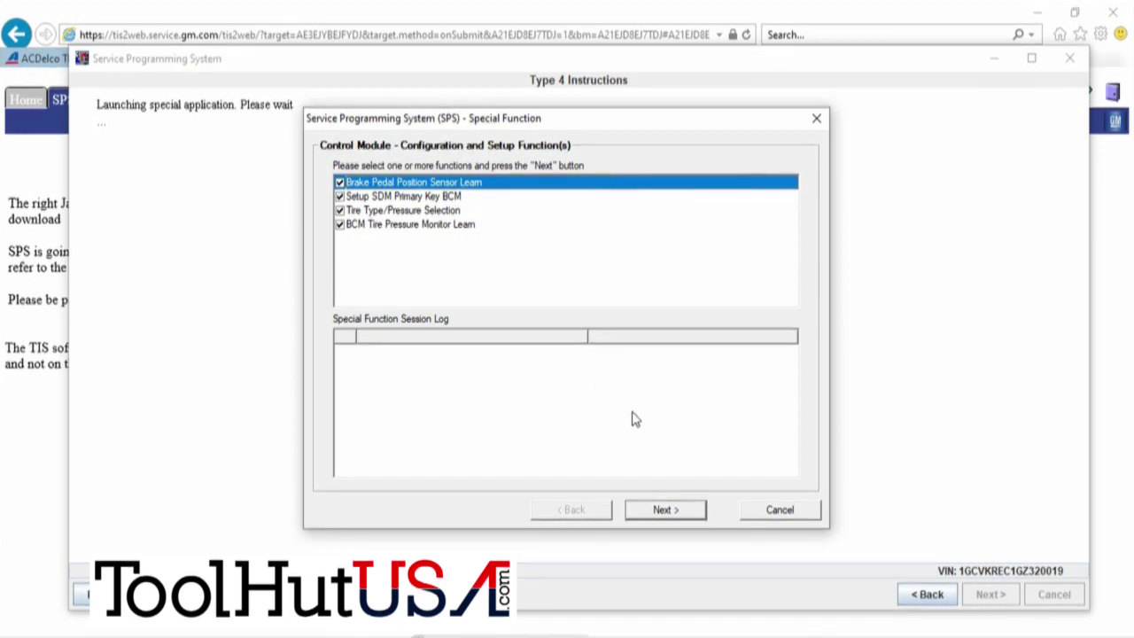
# - Run all four checked setup functions, carrying out the Brake Pedal Position Sensor Learn and Setup SDM Primary Key BCM procedures
pyautogui.click(678, 513)
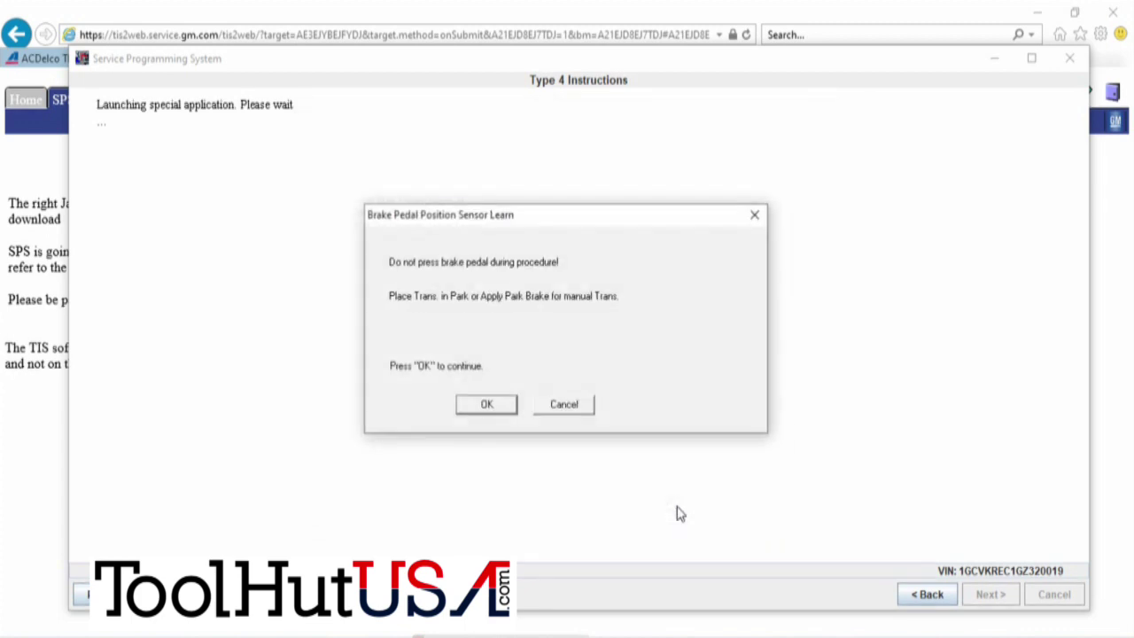
pyautogui.click(480, 411)
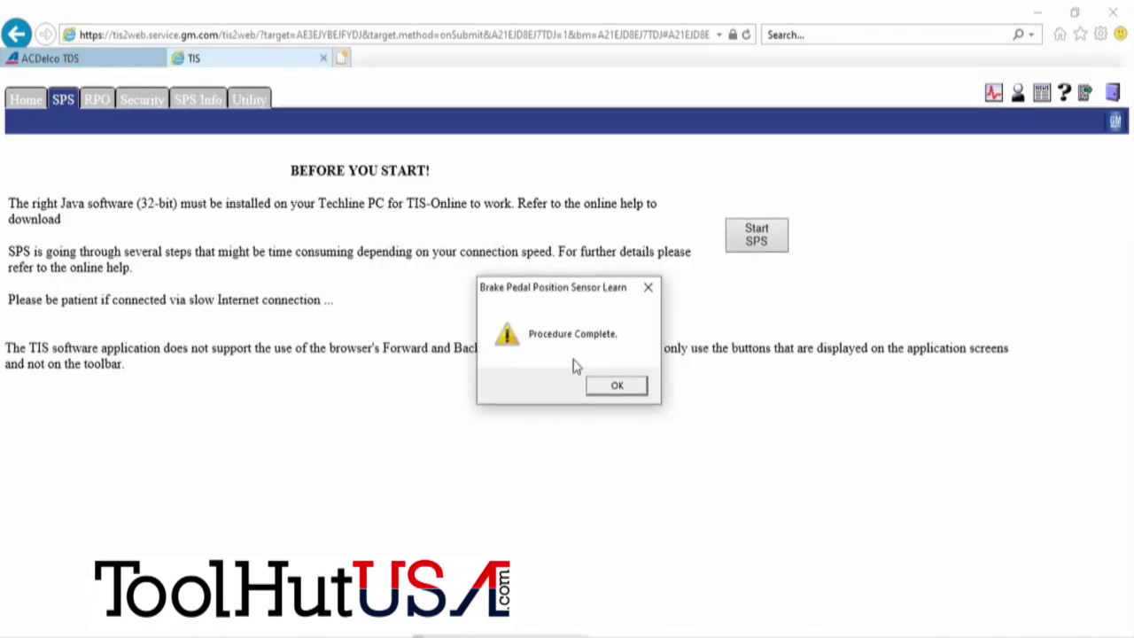
pyautogui.click(608, 388)
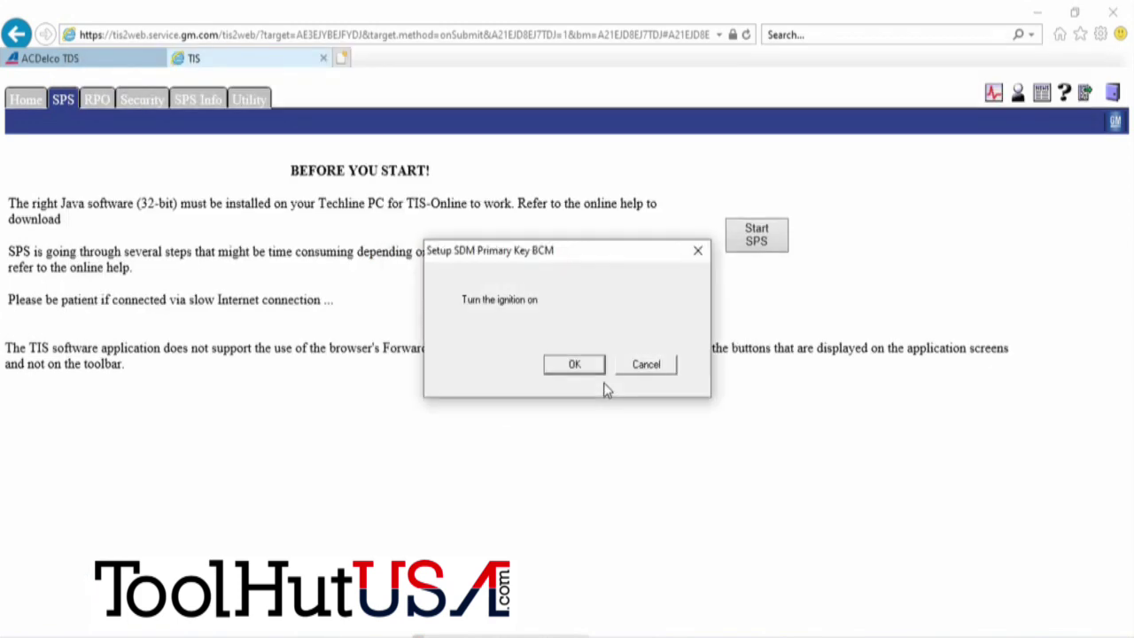
pyautogui.click(573, 366)
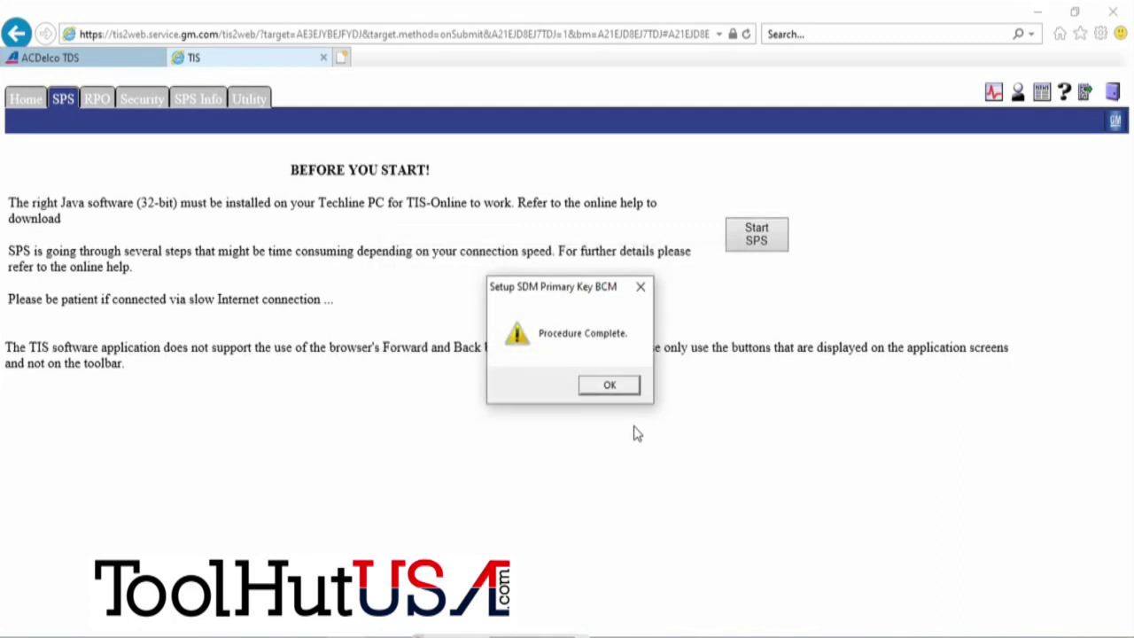
pyautogui.click(608, 386)
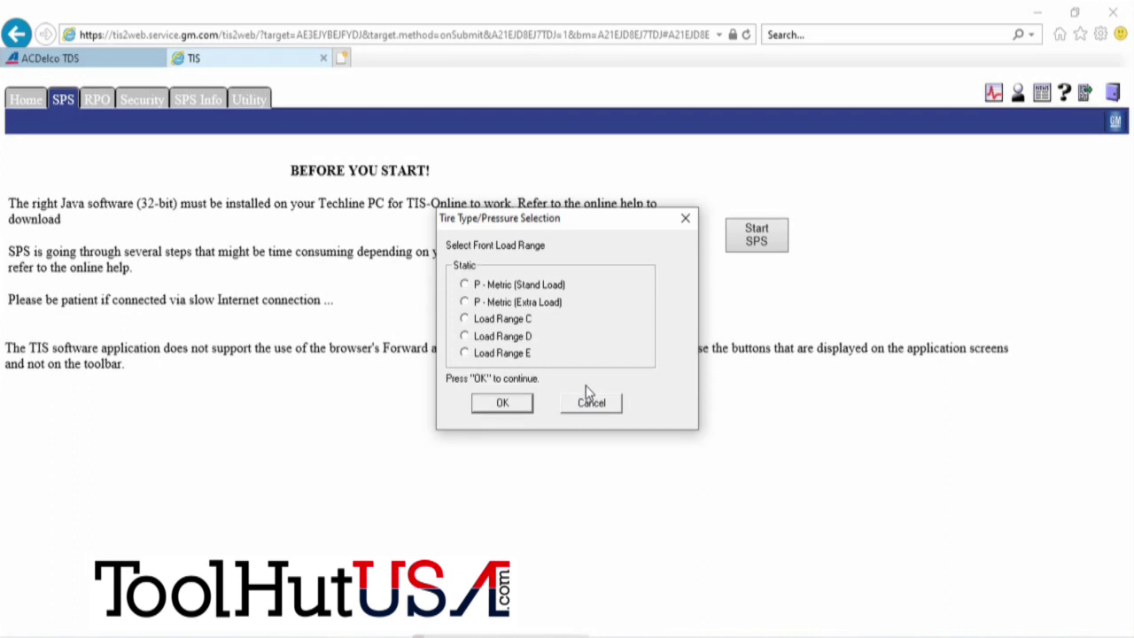
# - Set the front tires to Load Range D with a placard pressure of 240 kPa
pyautogui.click(465, 337)
pyautogui.click(501, 404)
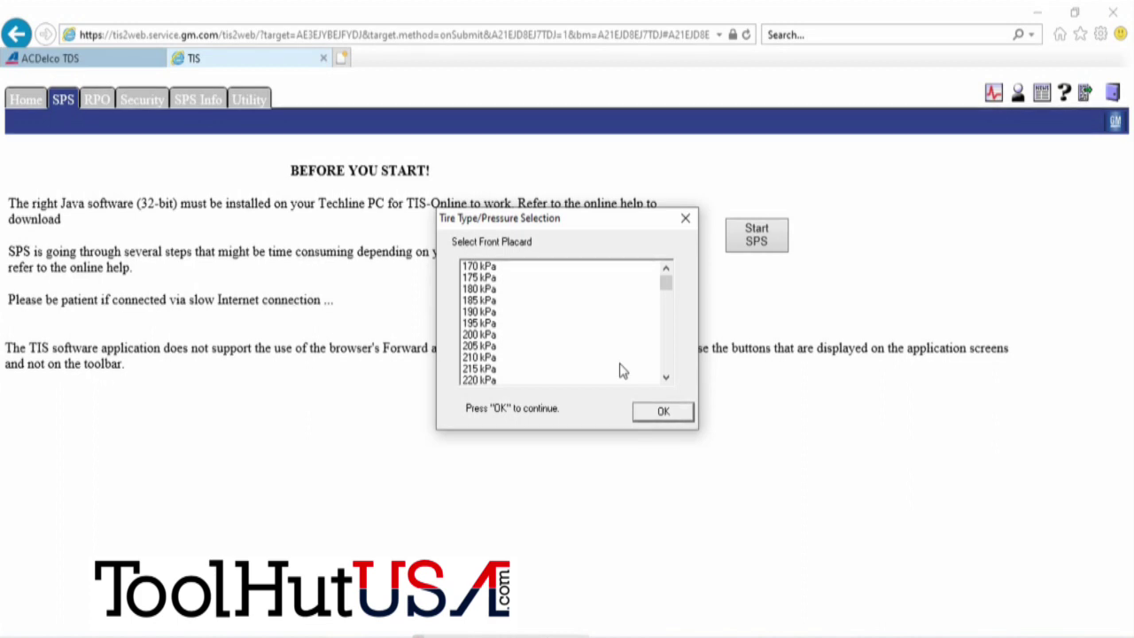
pyautogui.click(667, 379)
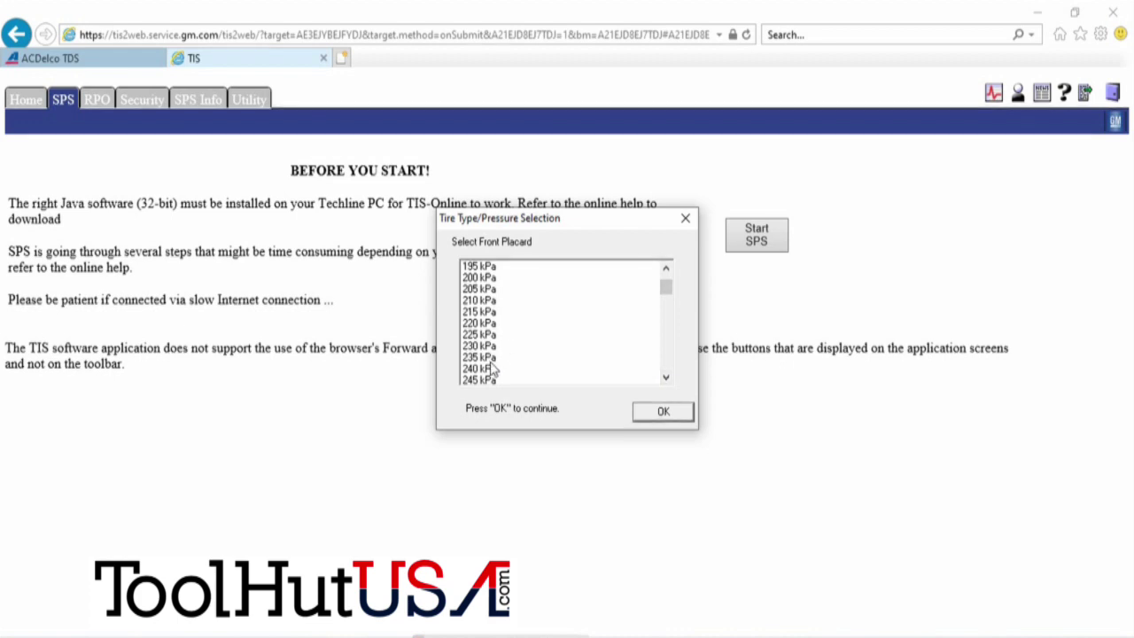
pyautogui.click(479, 367)
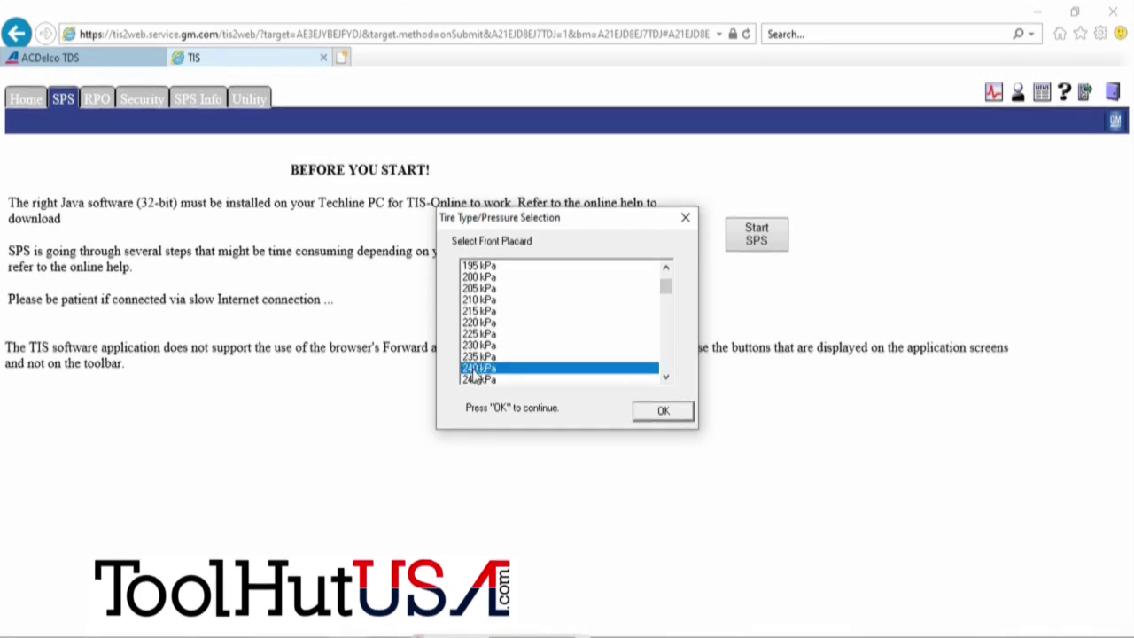
pyautogui.click(663, 411)
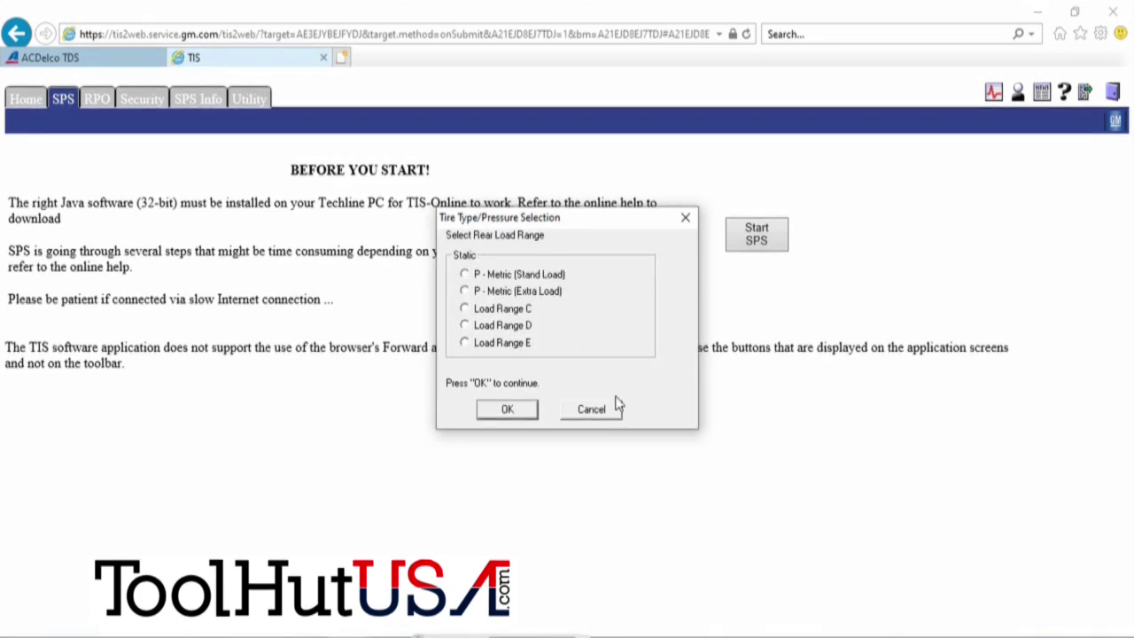
# - Set the rear tire load range to Load Range D
pyautogui.click(464, 325)
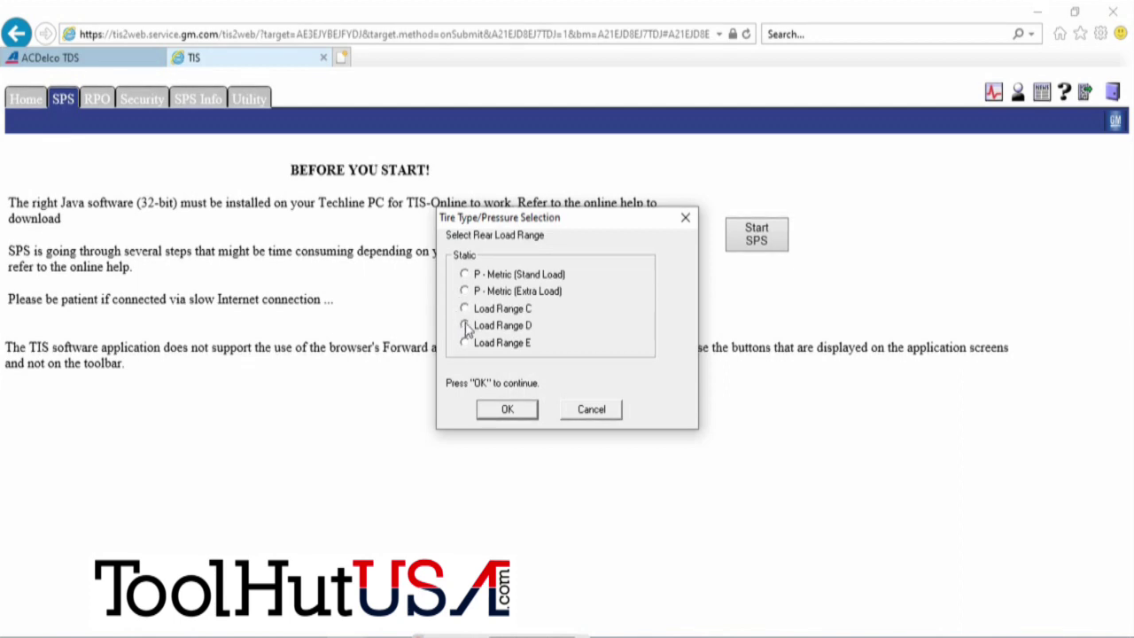